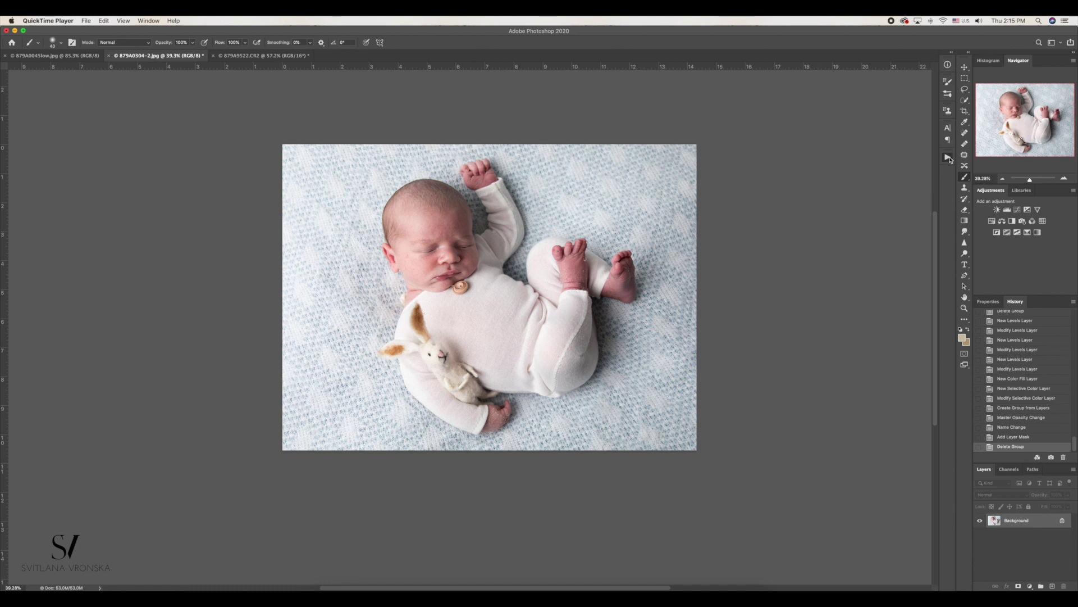
- Show the Actions panel with the PeelingSkin action set selected, confirming it via Window > Actions
click(948, 157)
click(826, 294)
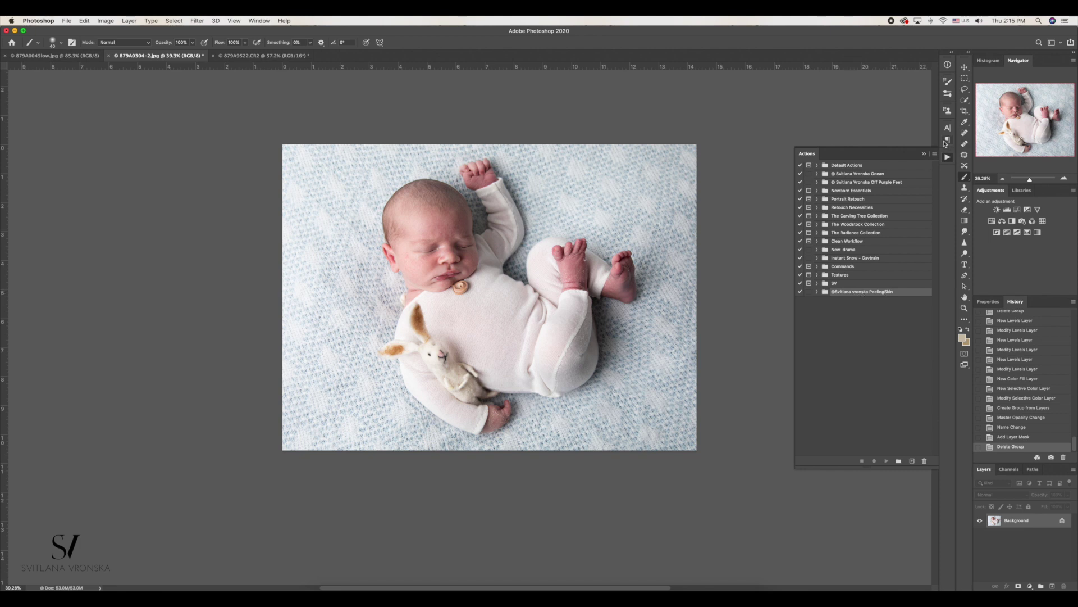
click(932, 155)
click(260, 20)
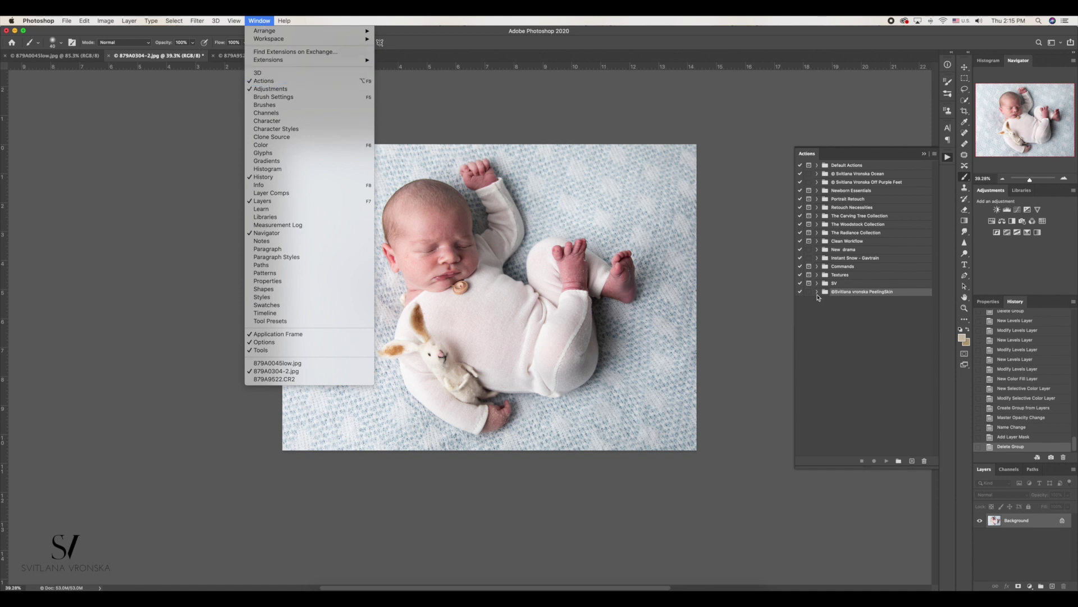
click(252, 82)
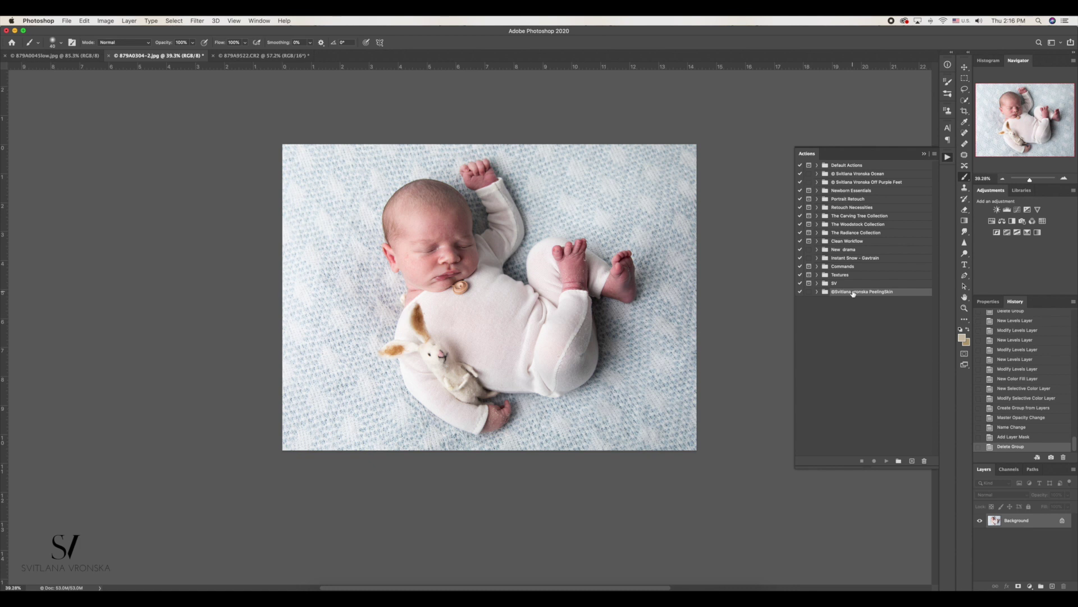
scroll(496, 354, up, 4)
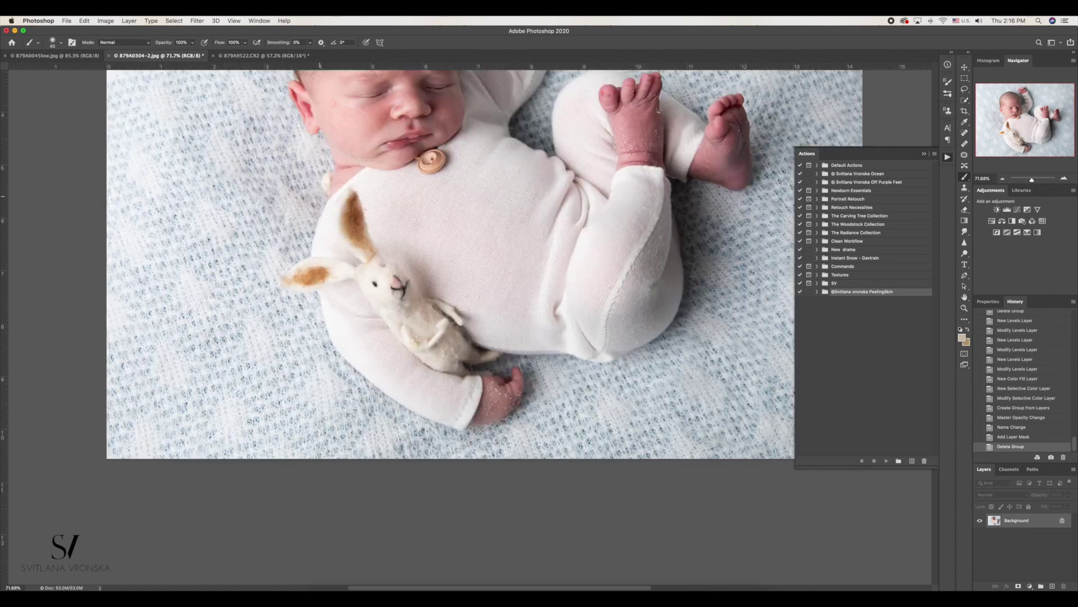
scroll(495, 405, up, 3)
scroll(496, 439, down, 4)
scroll(438, 253, down, 4)
scroll(391, 202, up, 3)
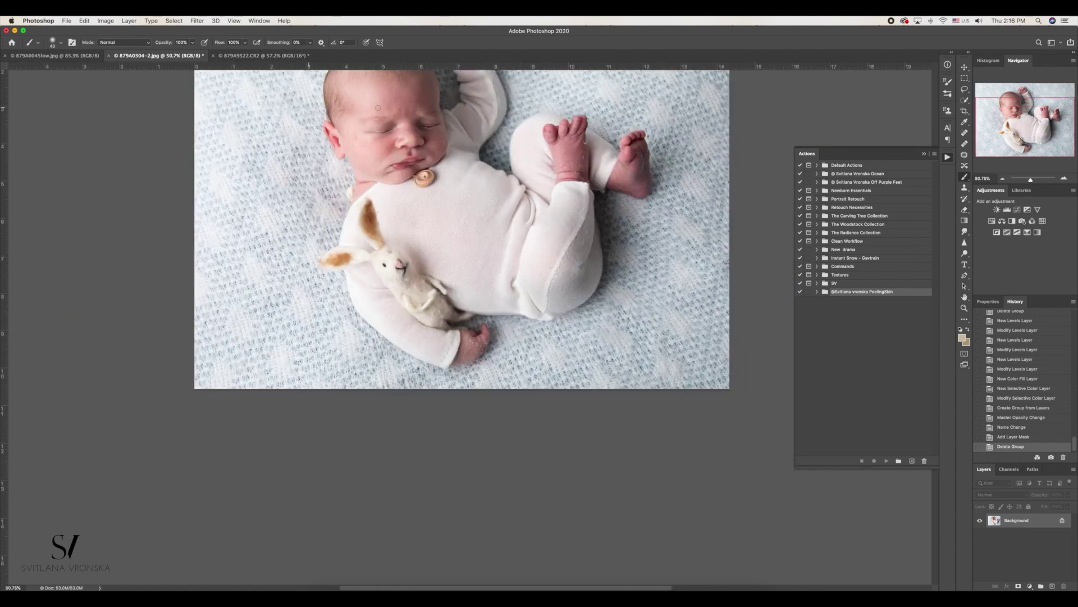
scroll(404, 185, up, 3)
scroll(422, 185, up, 5)
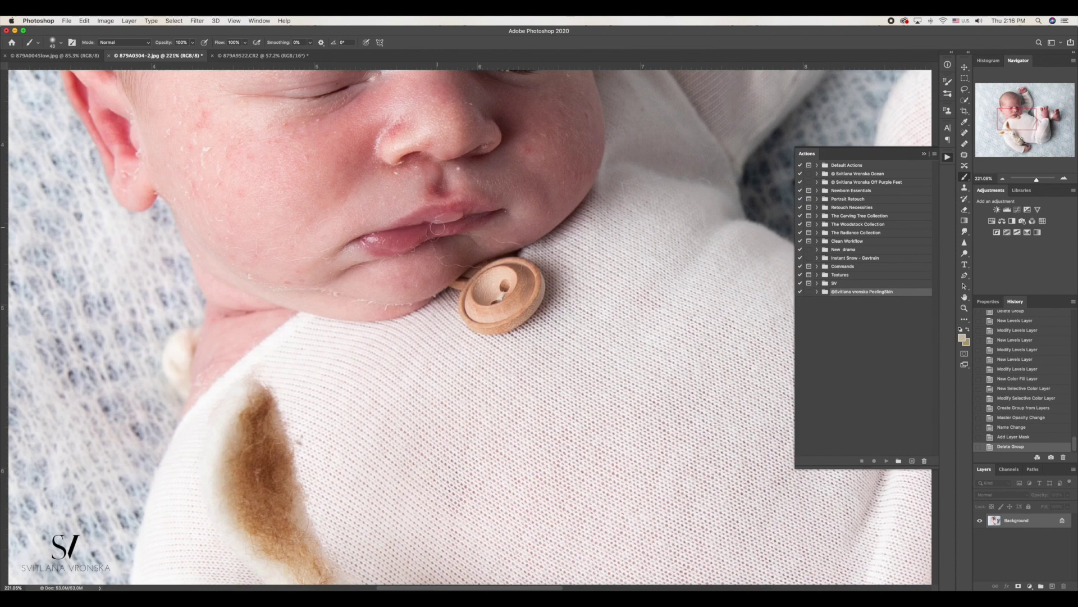
scroll(366, 322, down, 3)
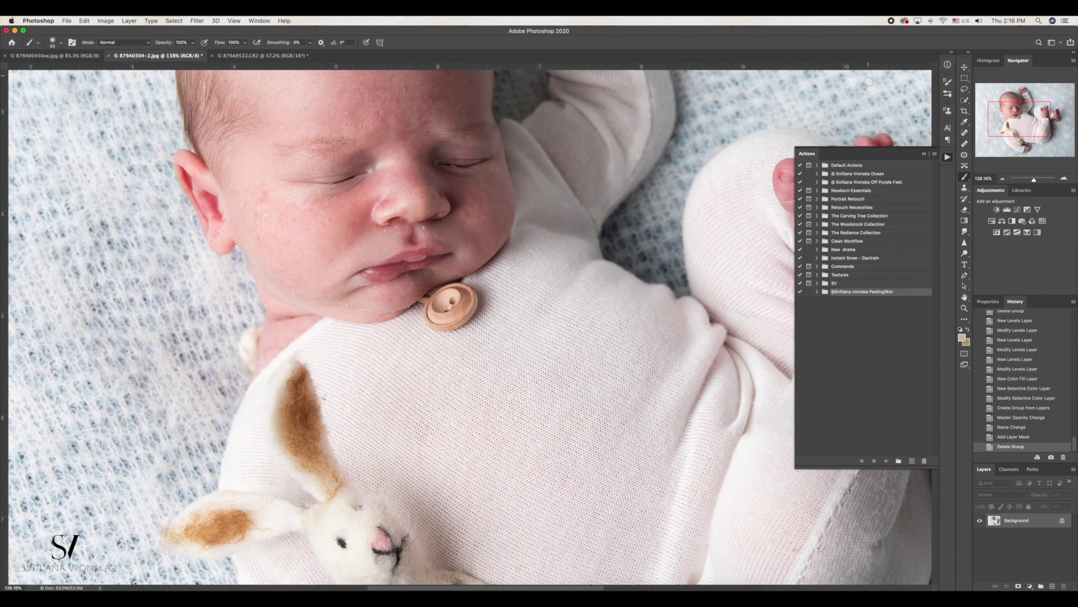
- Patch the temple blemish with nearby skin, step back one History state, and fit on screen
click(967, 153)
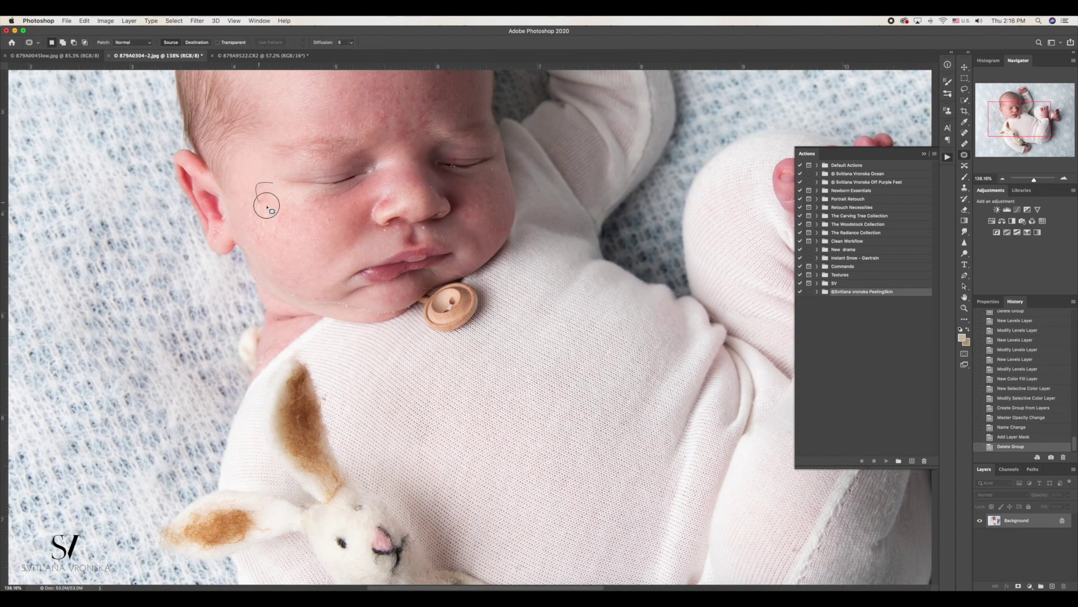
mouse_move(257, 178)
mouse_down()
mouse_move(272, 219)
mouse_move(266, 198)
mouse_up()
key(super+d)
key(super+d)
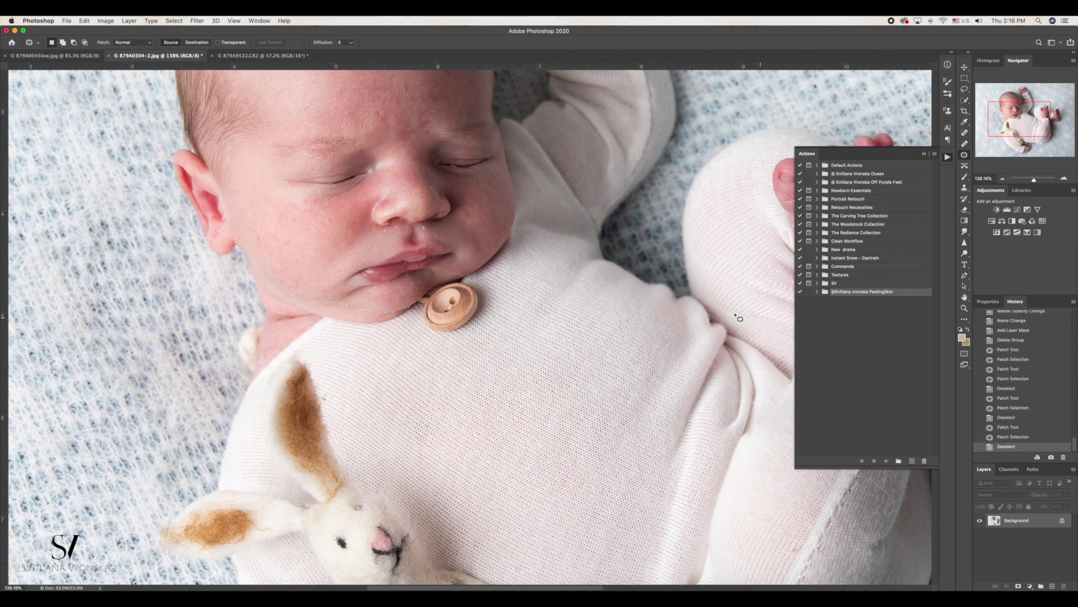
click(1017, 419)
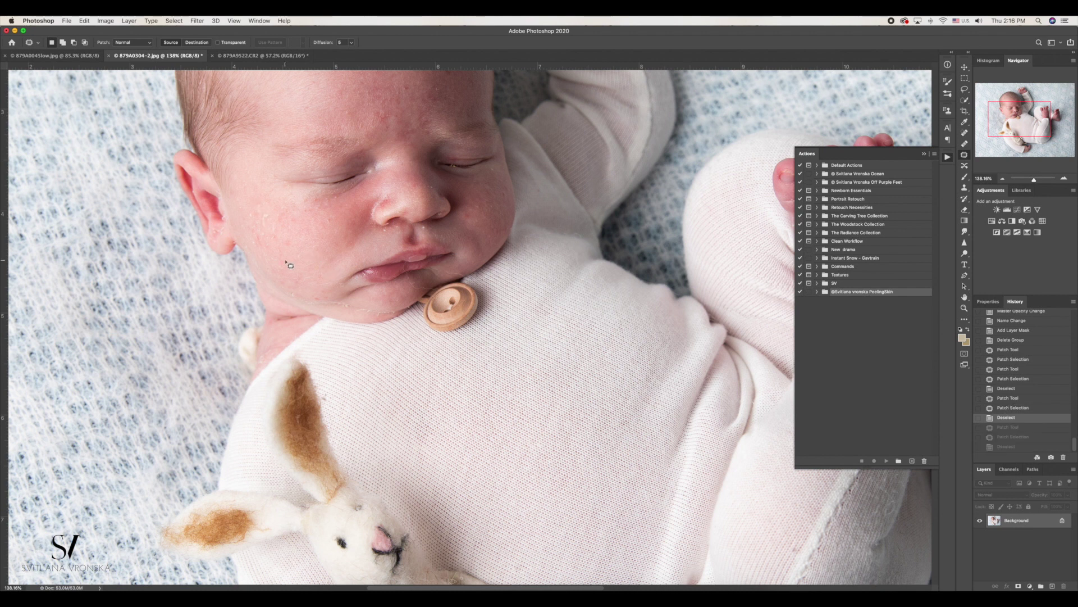
key(super+0)
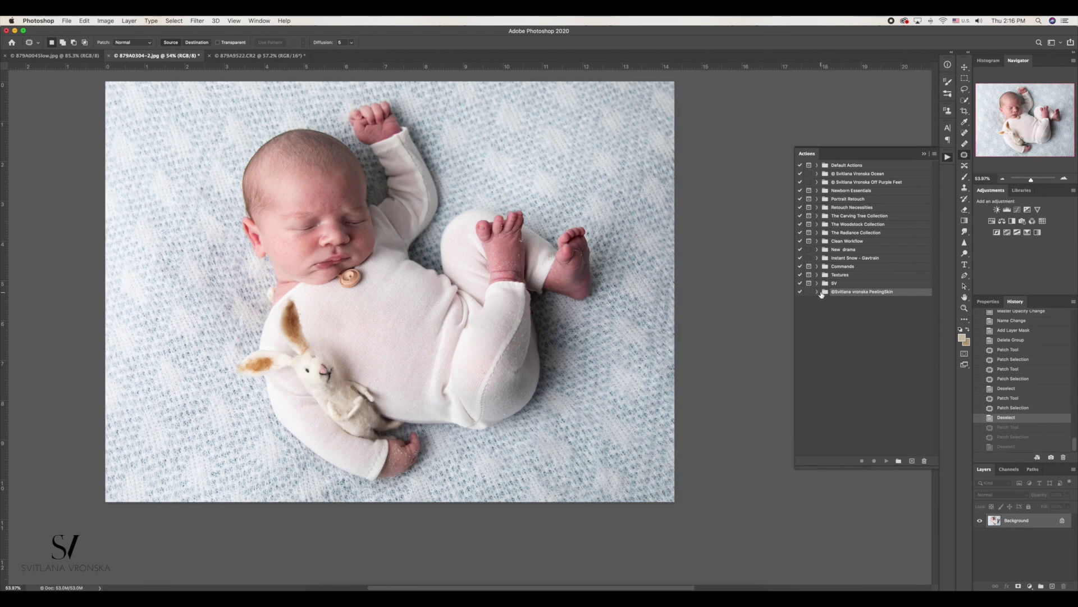
- Run the peeling-skin removal action and brush away flakes near the baby's foot
click(818, 292)
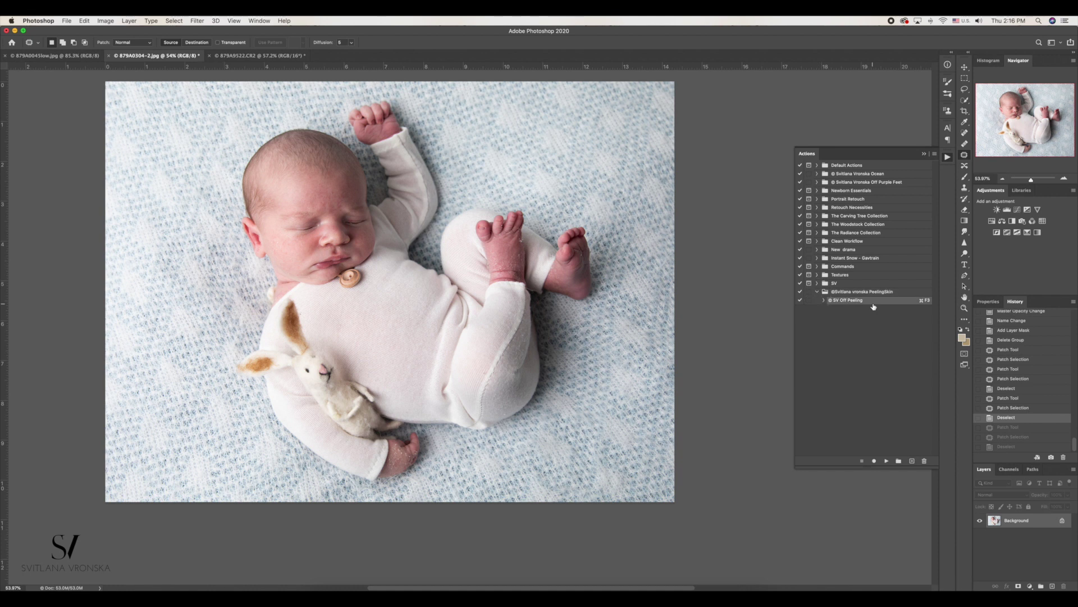
click(884, 461)
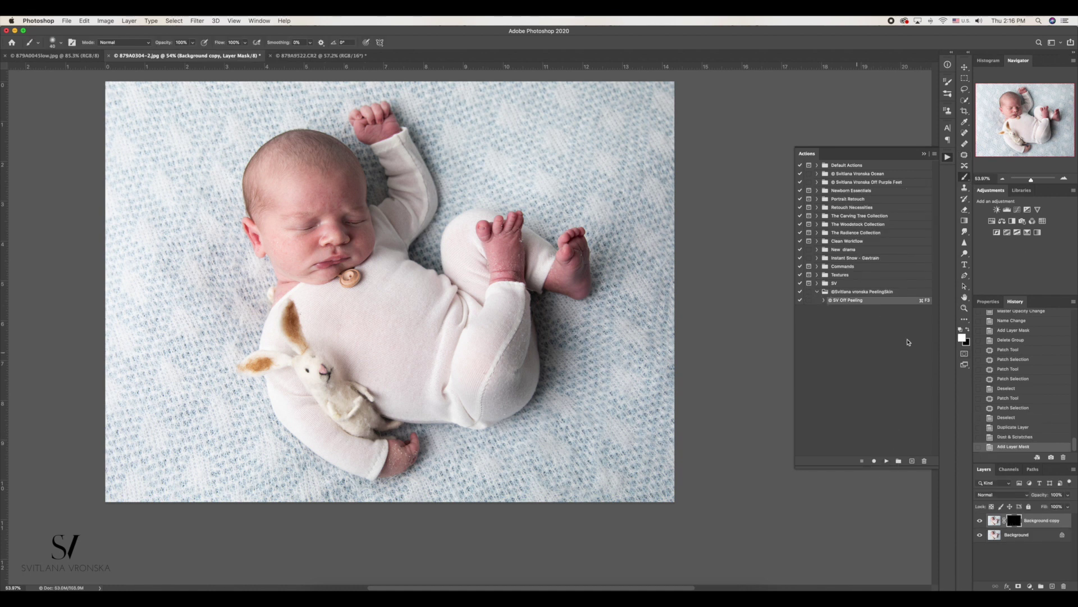
scroll(400, 434, up, 3)
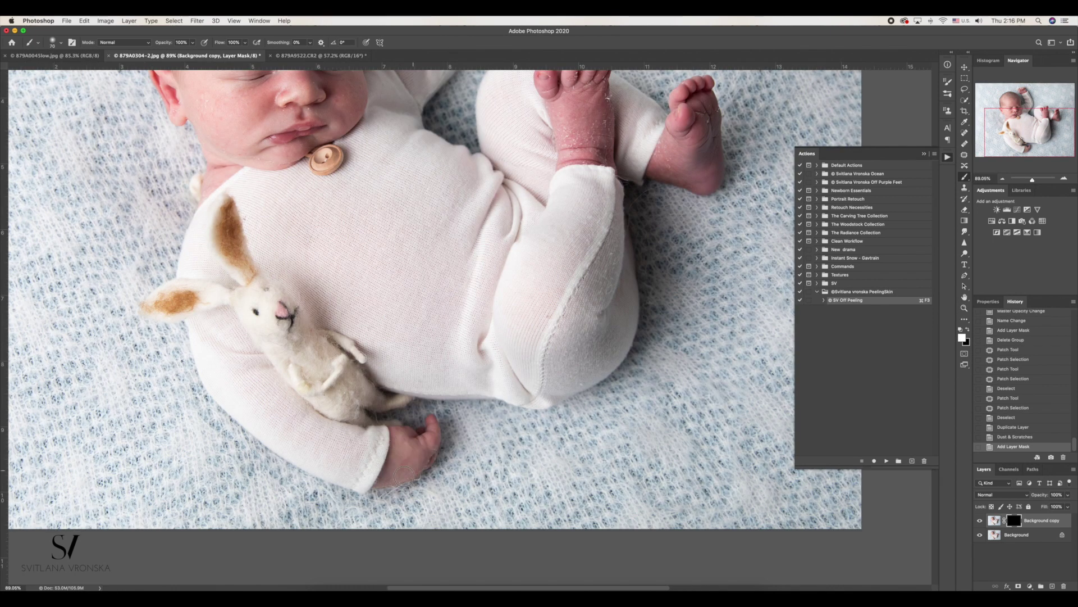
drag(385, 474, 423, 454)
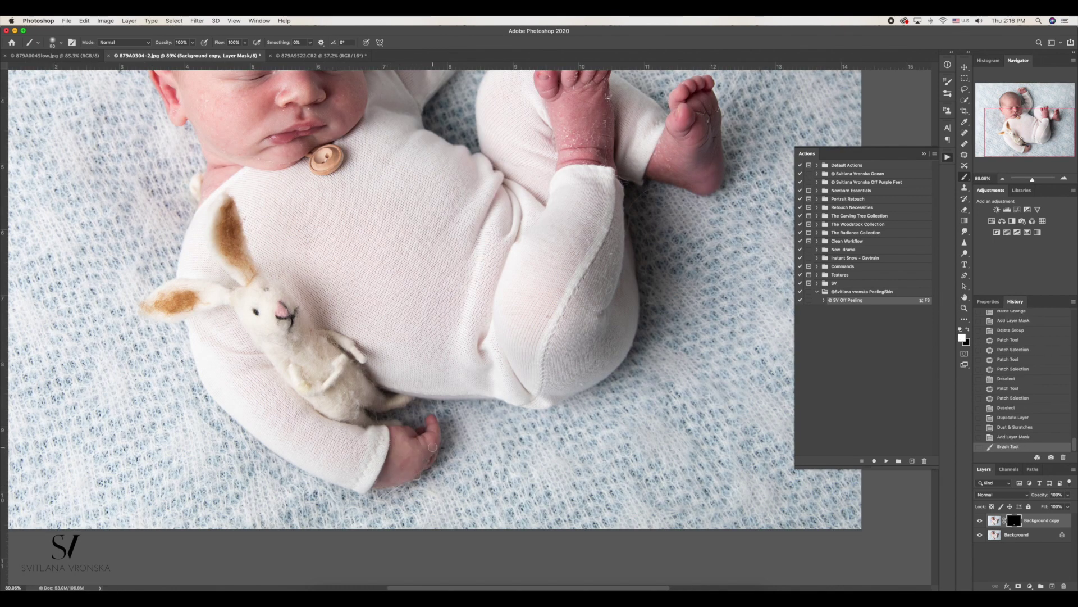
click(427, 461)
click(413, 434)
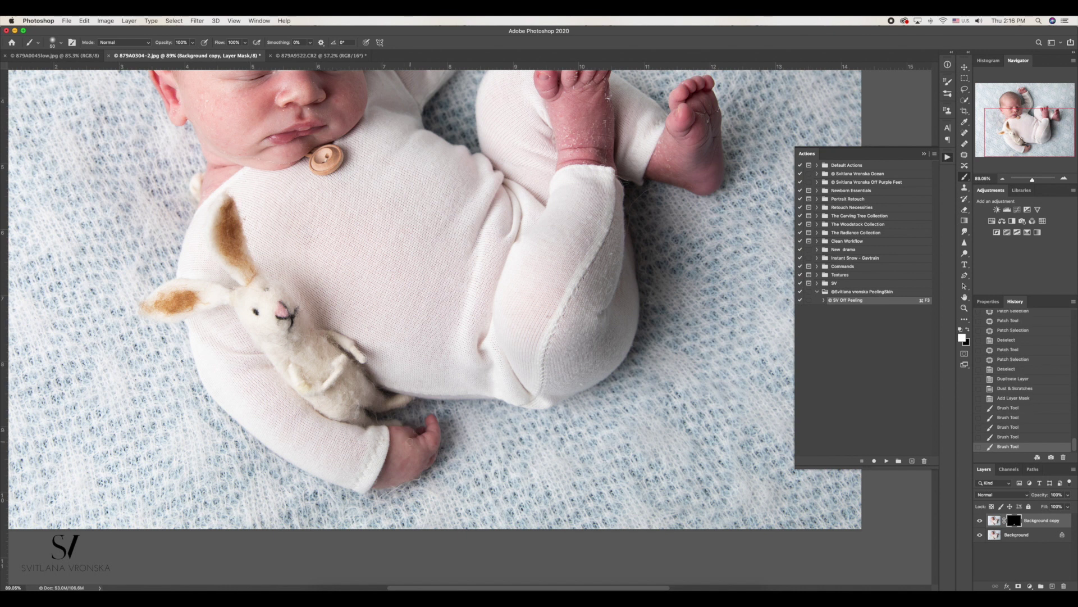
scroll(404, 438, up, 5)
- Restore the retouched History state and brush away flaky skin on the baby's hand
click(1004, 398)
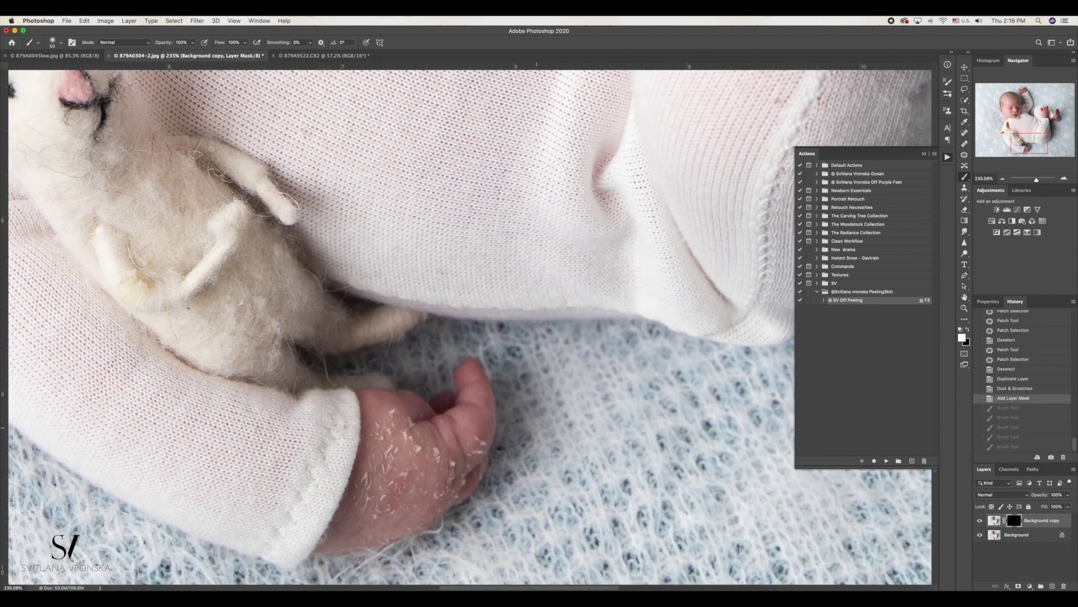
drag(455, 455, 466, 309)
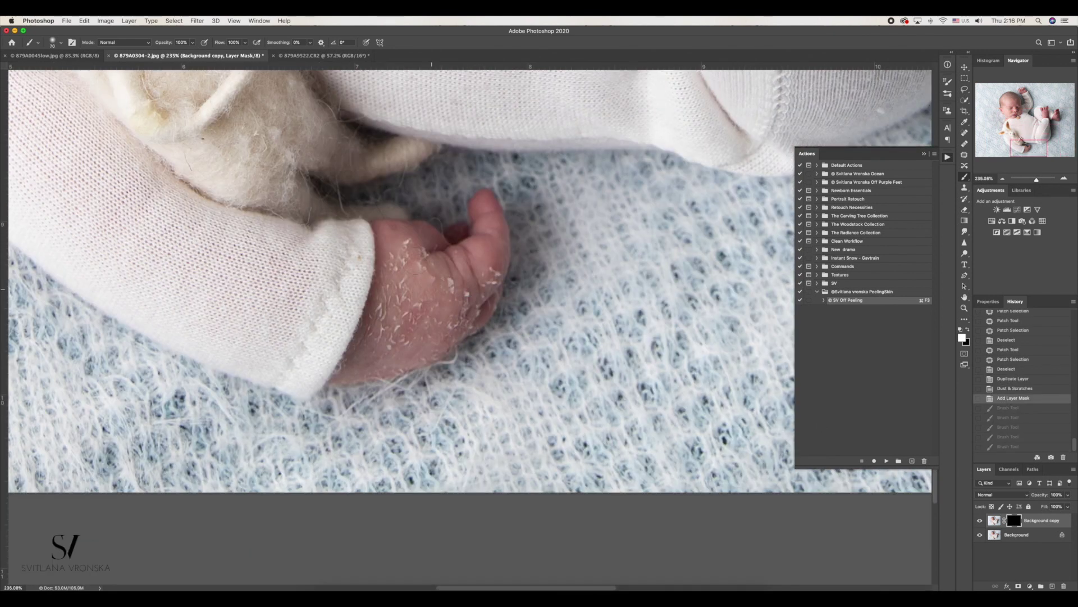
key(shift+ctrl+z)
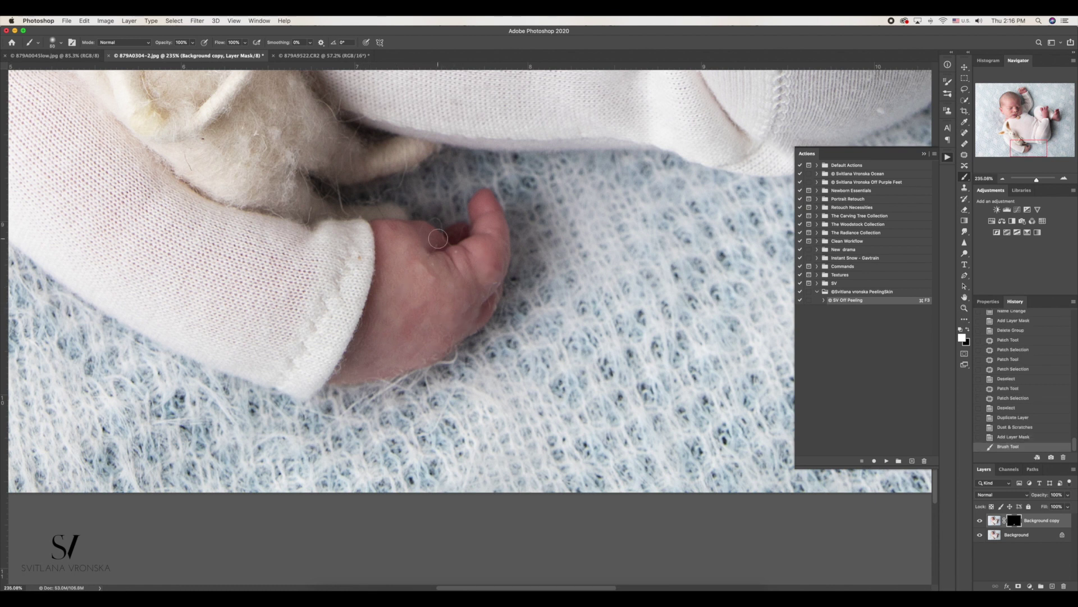
mouse_move(436, 243)
mouse_down()
mouse_move(434, 224)
mouse_move(395, 235)
mouse_up()
click(372, 205)
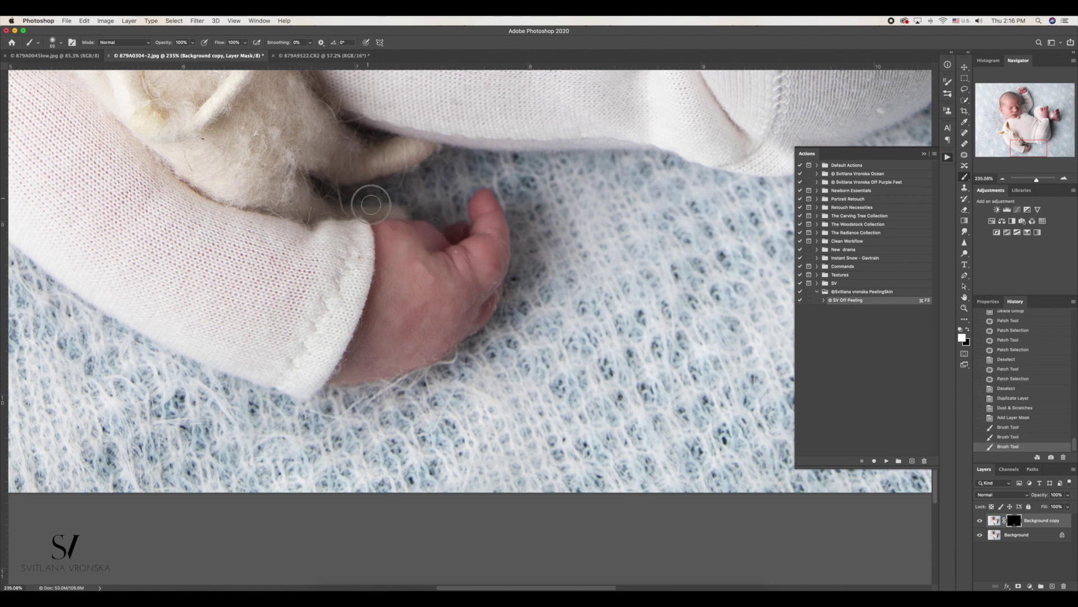
click(399, 188)
click(450, 248)
scroll(449, 247, down, 3)
scroll(449, 247, down, 5)
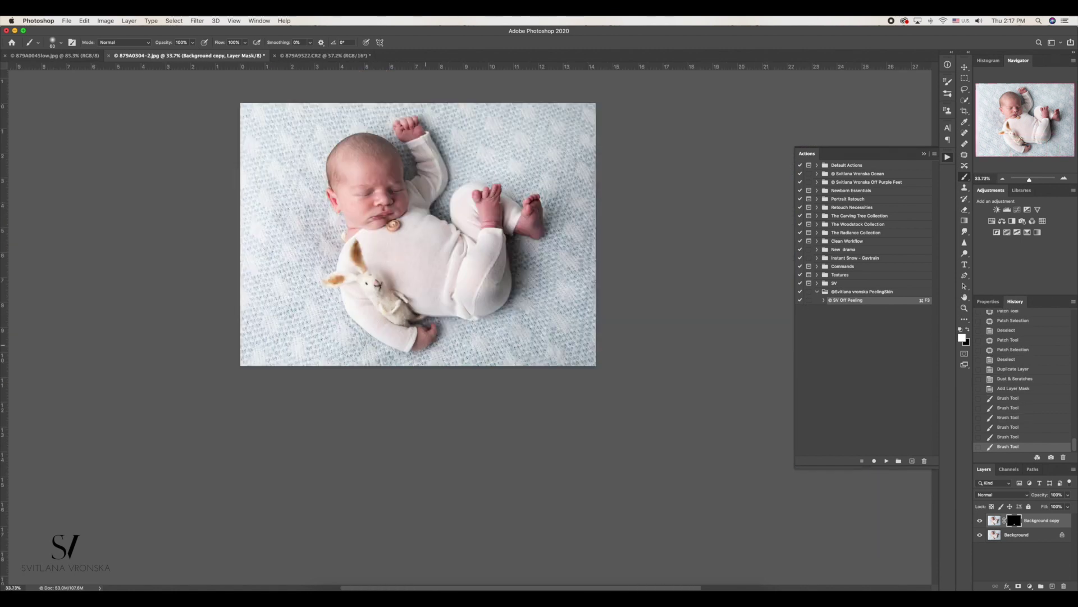
scroll(378, 286, up, 5)
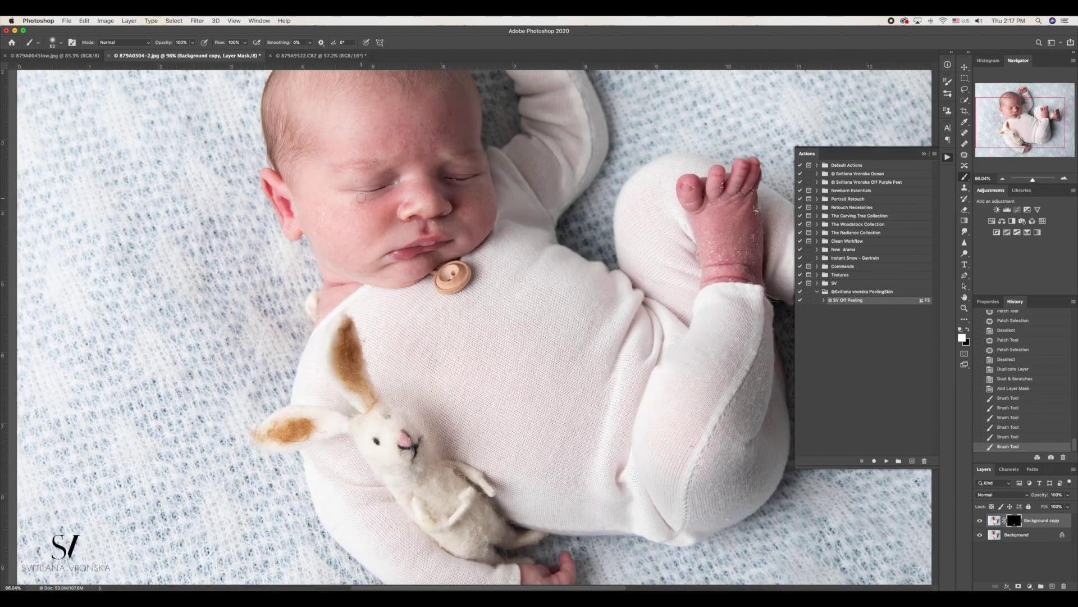
- Brush flakes off the baby's cheek, ear, chin and lower lip
click(325, 237)
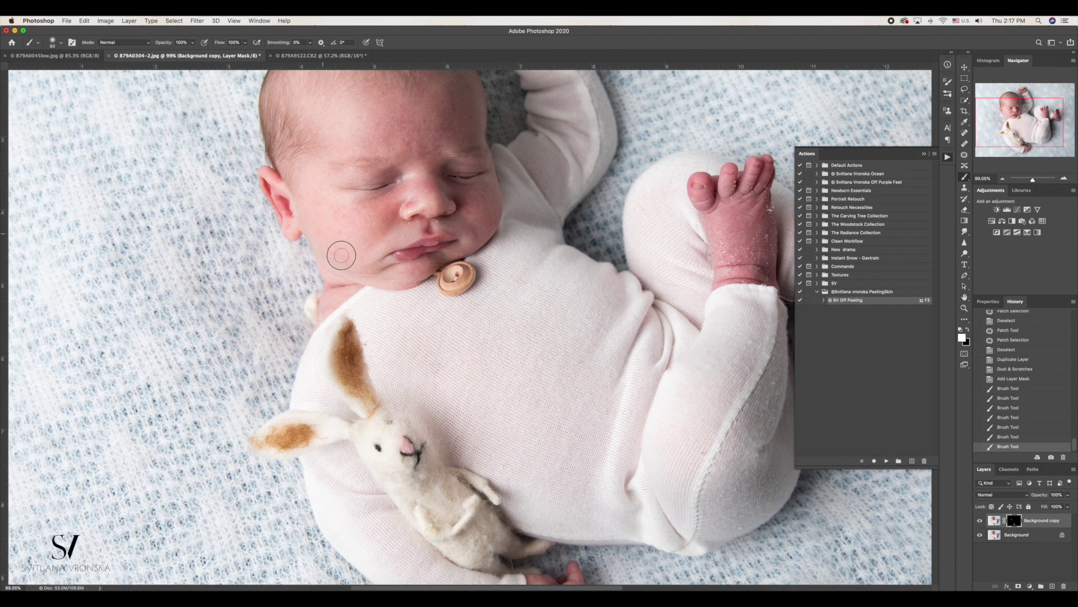
click(331, 253)
scroll(298, 218, up, 3)
drag(288, 181, 282, 236)
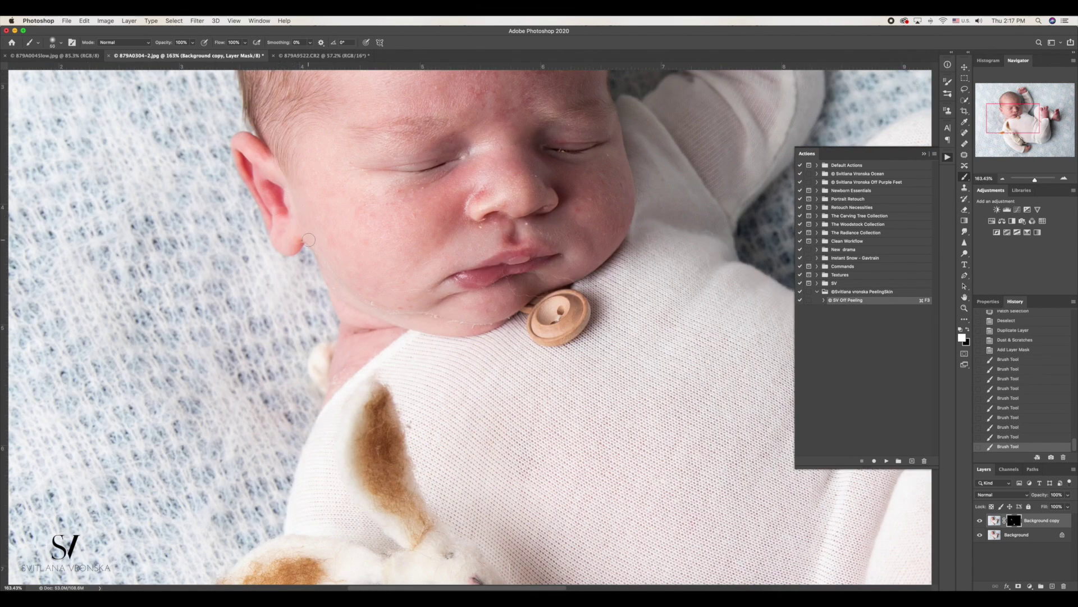
click(469, 324)
scroll(394, 272, up, 5)
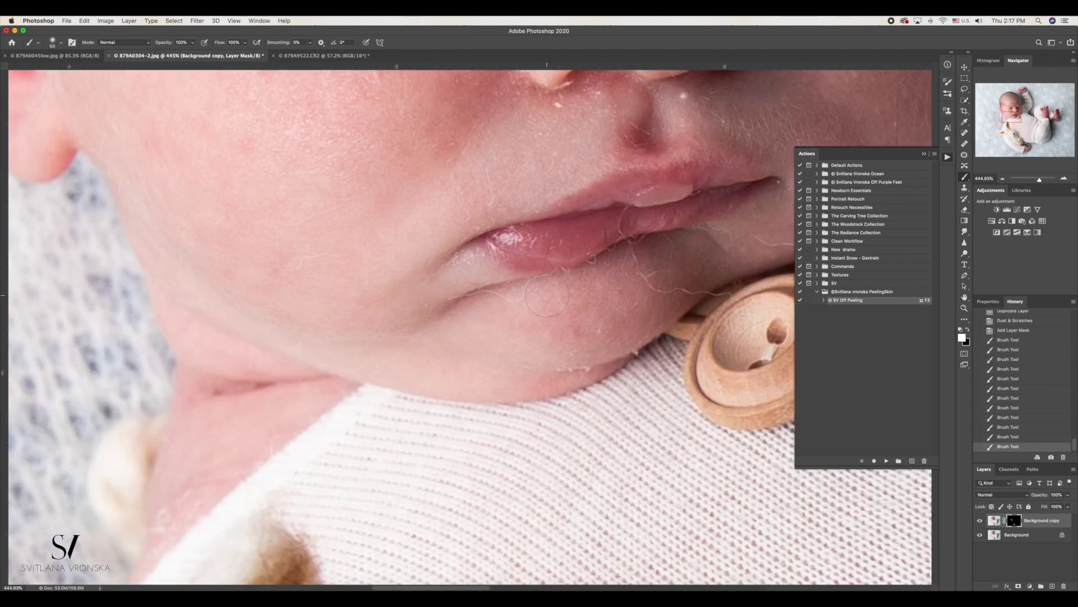
click(485, 236)
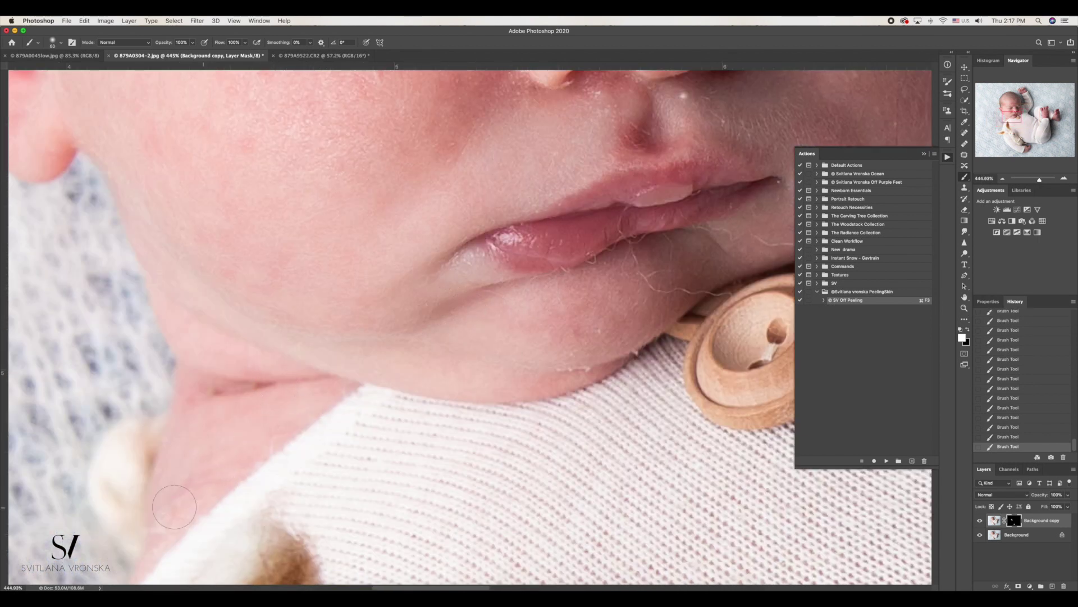
scroll(257, 304, down, 4)
scroll(257, 303, down, 4)
scroll(257, 303, down, 2)
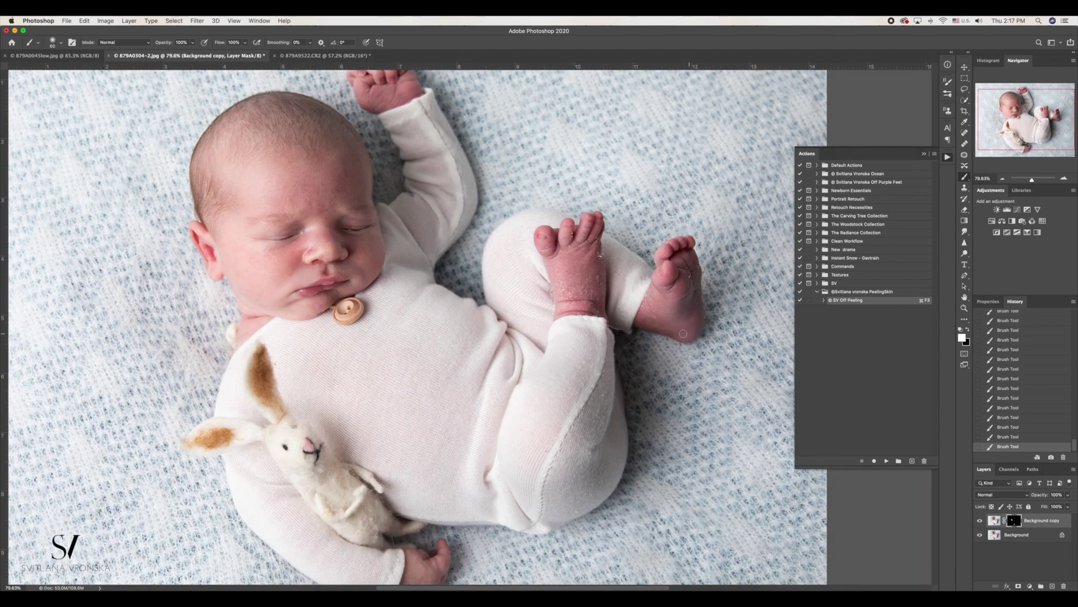
scroll(686, 333, up, 3)
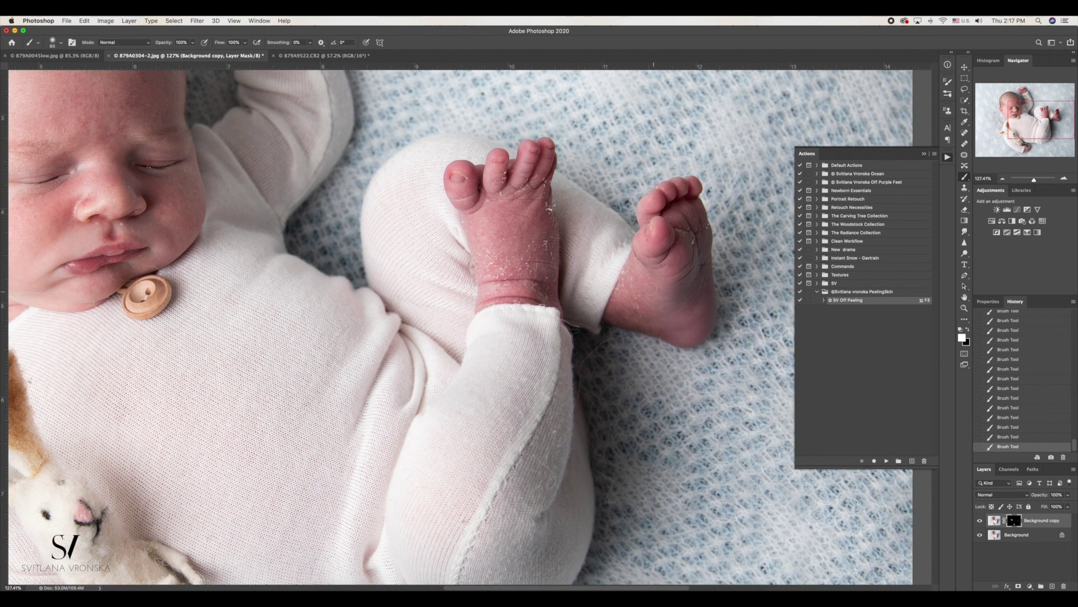
scroll(657, 307, down, 3)
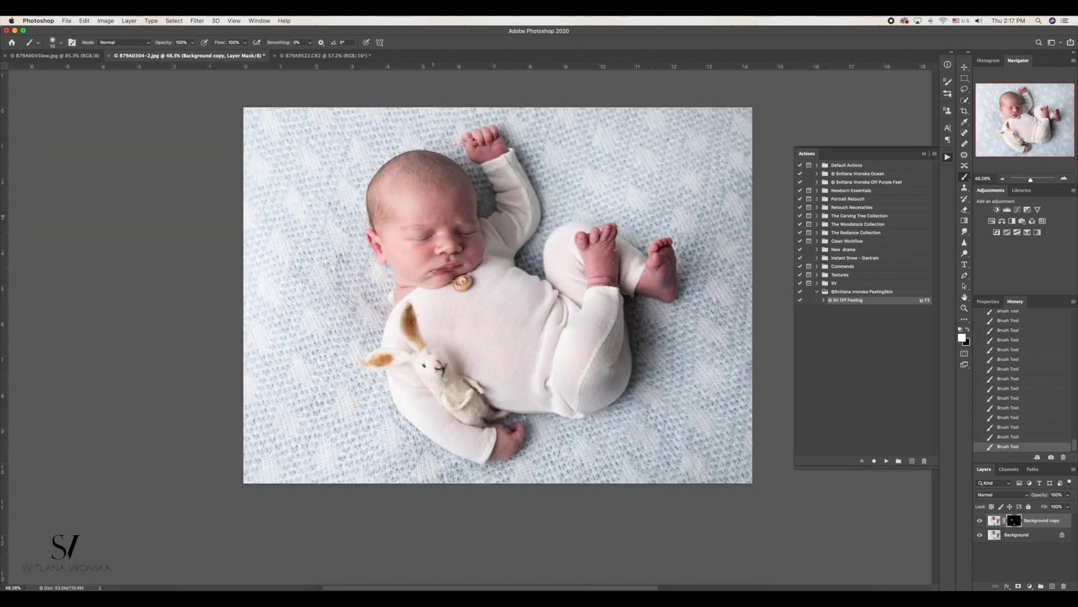
scroll(422, 228, up, 5)
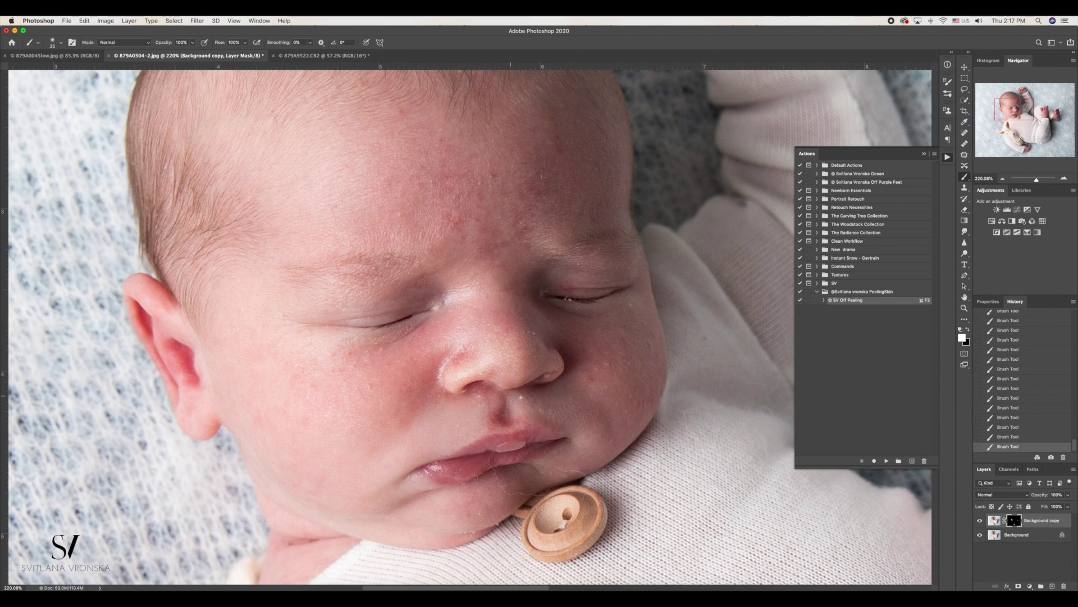
- Smooth the cheek flecks, keep F3 on the SV Off Peeling action, then switch to the boys' photo
click(604, 366)
double_click(922, 303)
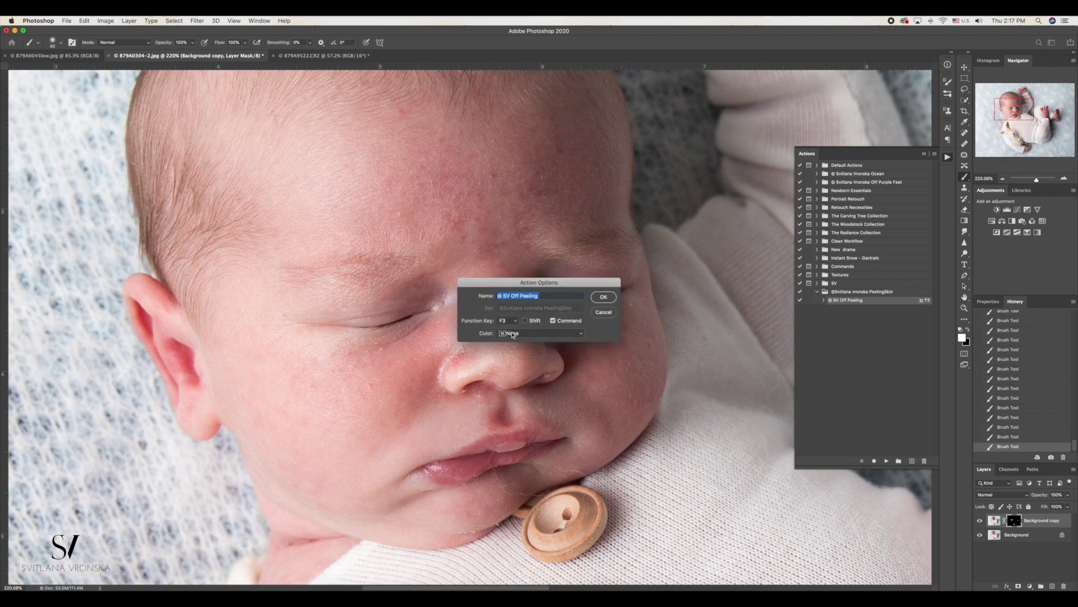
click(515, 322)
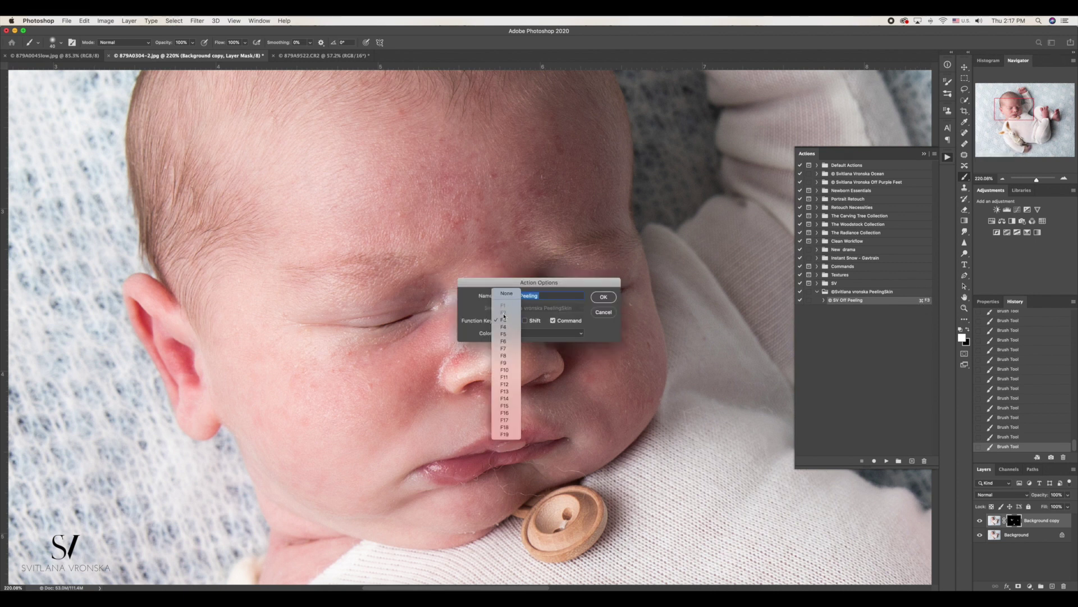
click(675, 365)
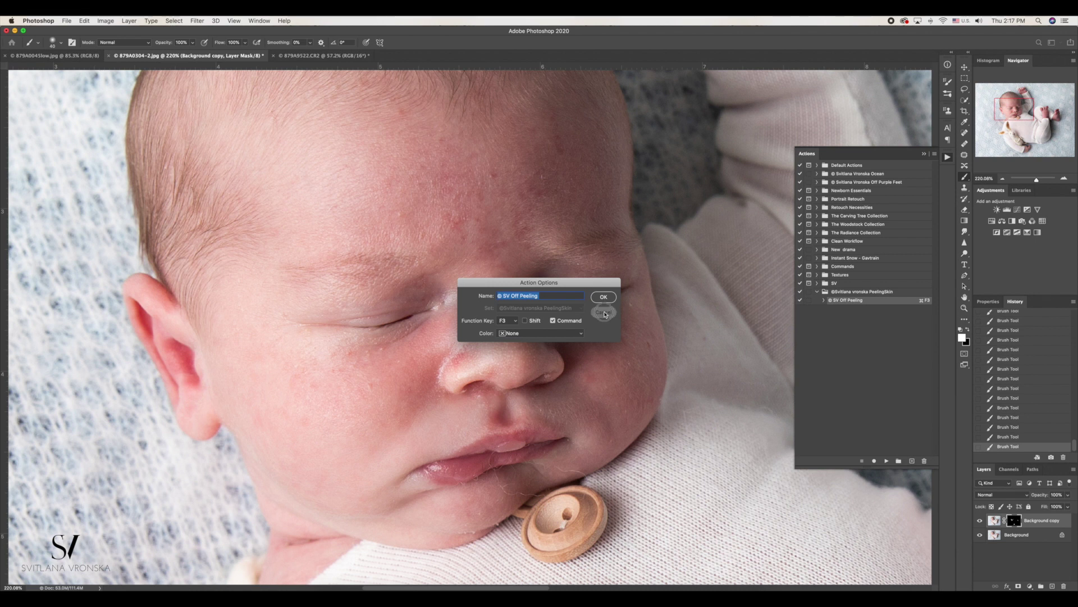
click(603, 311)
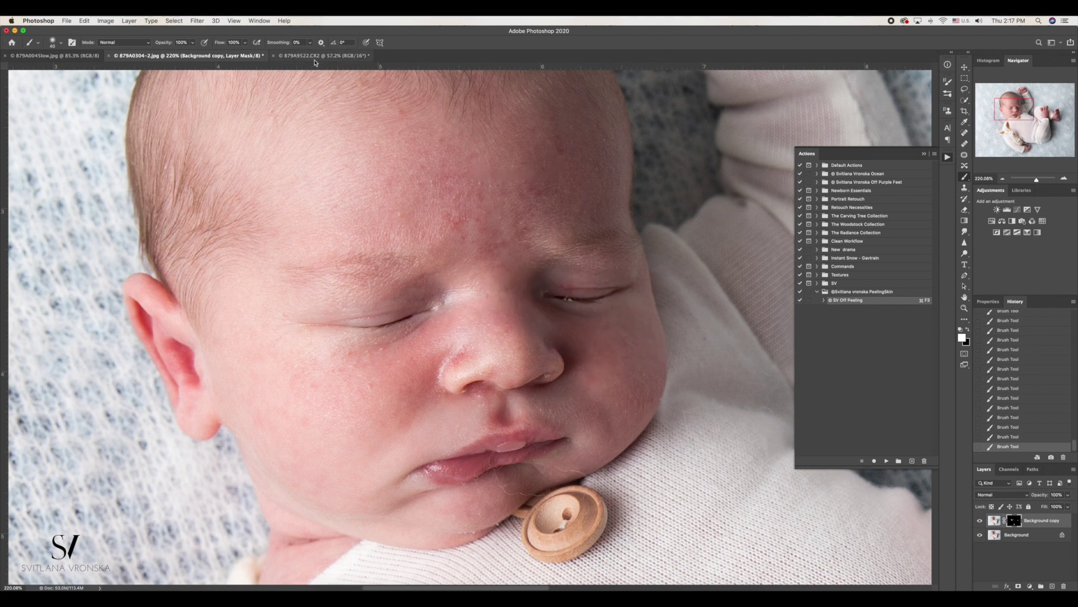
click(317, 56)
scroll(471, 257, up, 5)
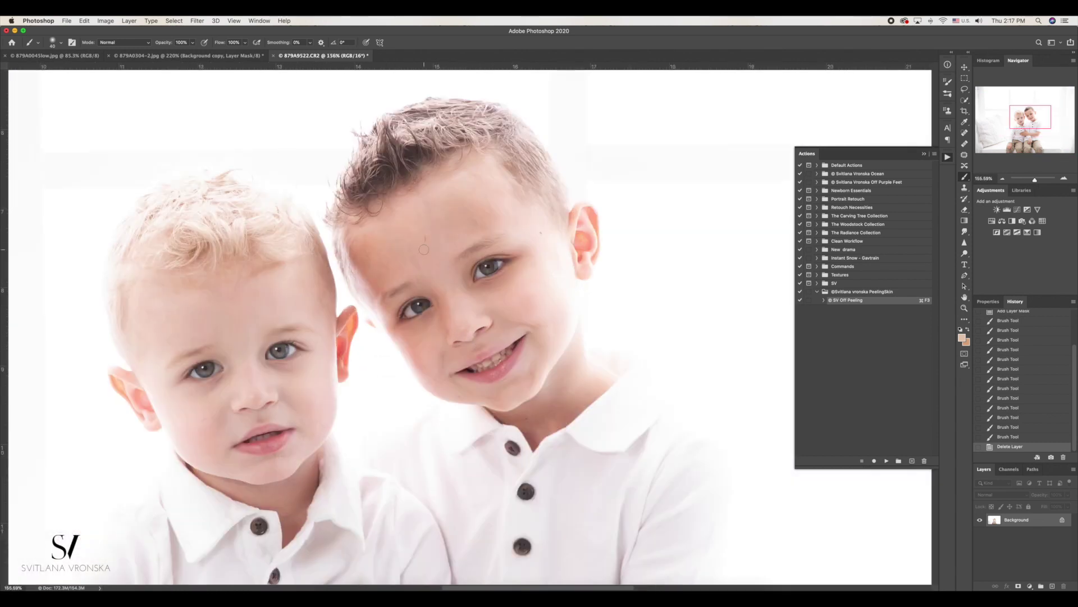
- Undo a stray stroke and repaint the smoothing onto the older boy's forehead
drag(425, 236, 424, 253)
click(1025, 437)
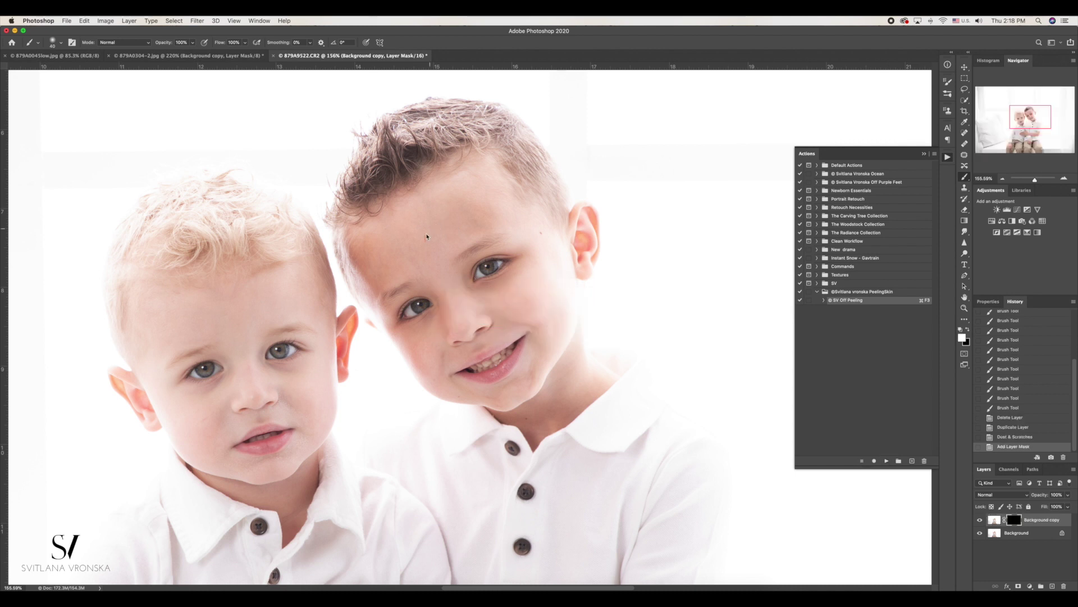
click(423, 237)
drag(383, 247, 379, 276)
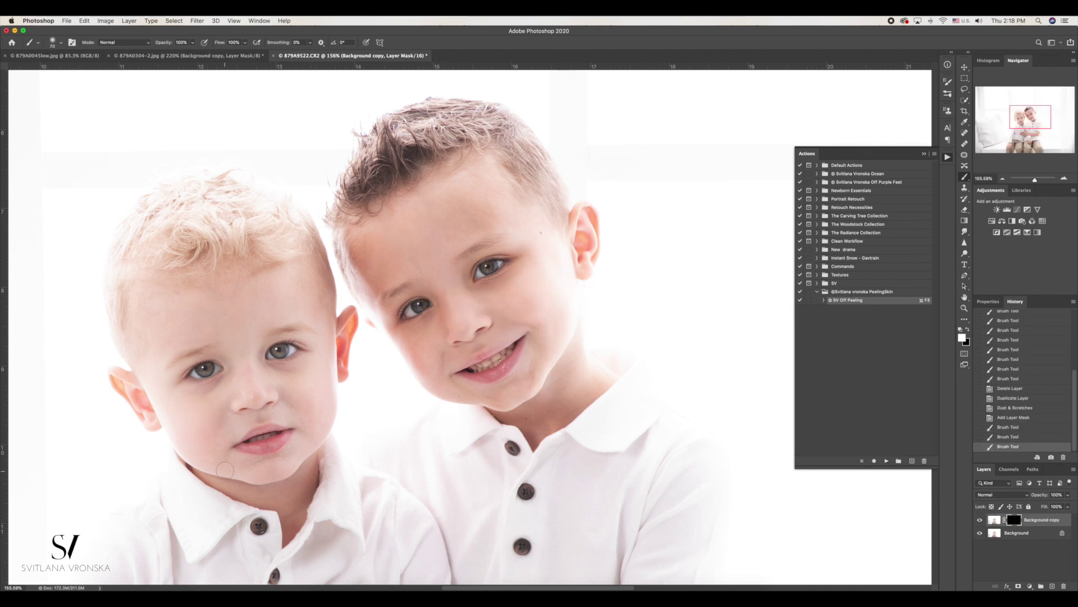
scroll(226, 415, up, 3)
scroll(274, 462, up, 3)
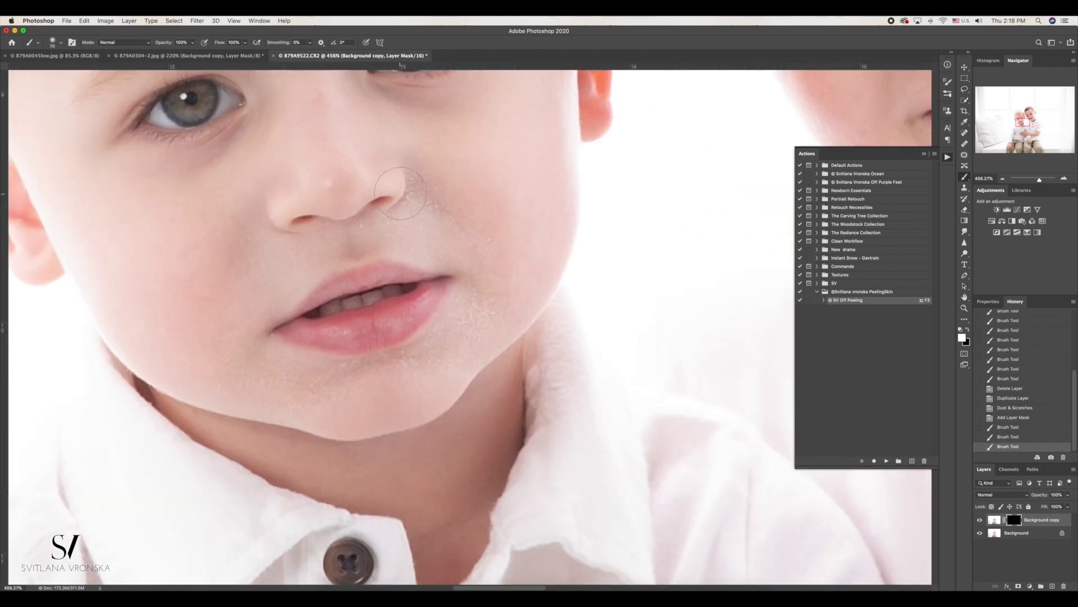
- Brush away flecks on the younger boy's chin and cheek and spots on the arms
drag(455, 337, 460, 341)
click(178, 350)
click(256, 246)
scroll(256, 245, down, 5)
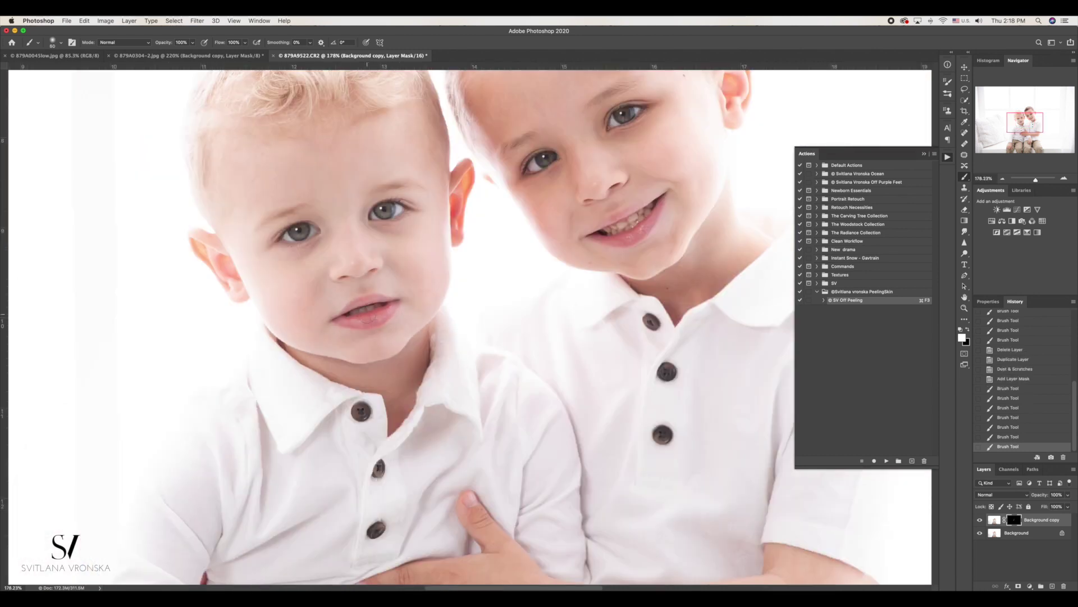
scroll(476, 493, up, 5)
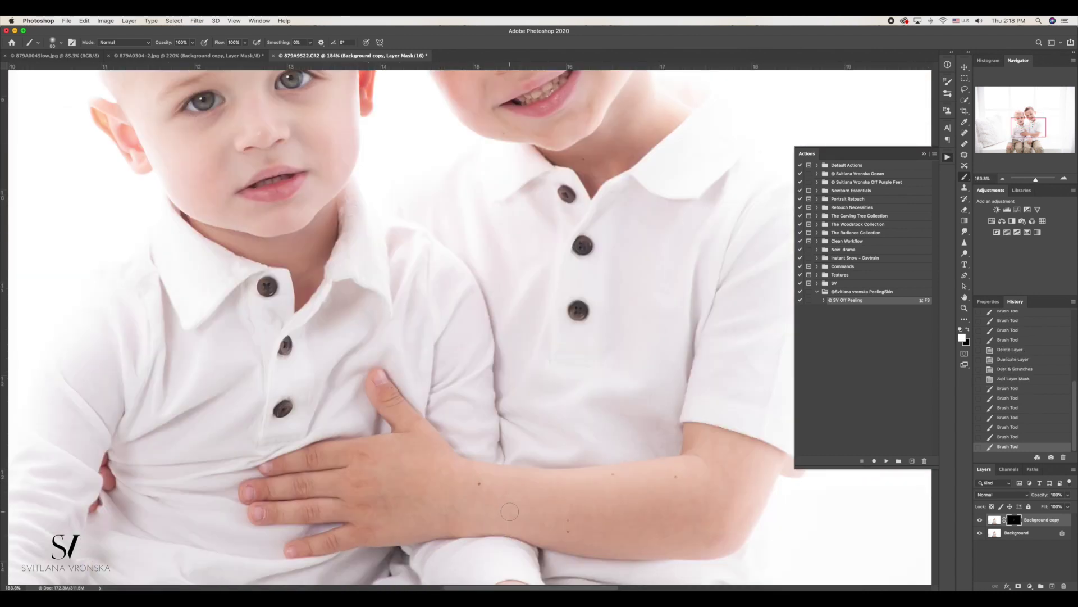
scroll(498, 489, up, 3)
drag(418, 409, 345, 356)
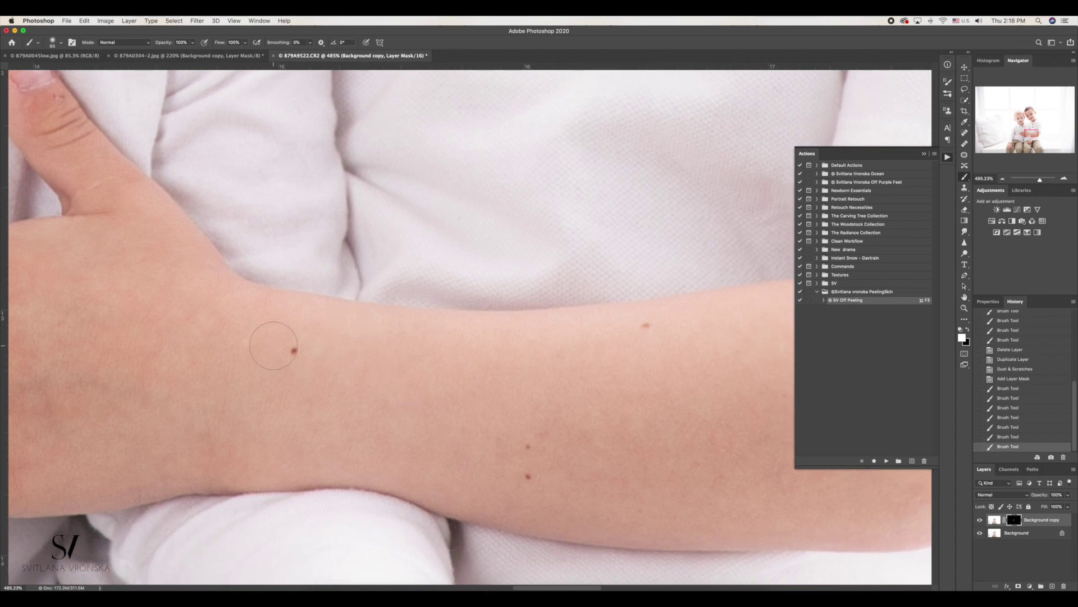
click(290, 348)
click(646, 329)
scroll(388, 388, down, 5)
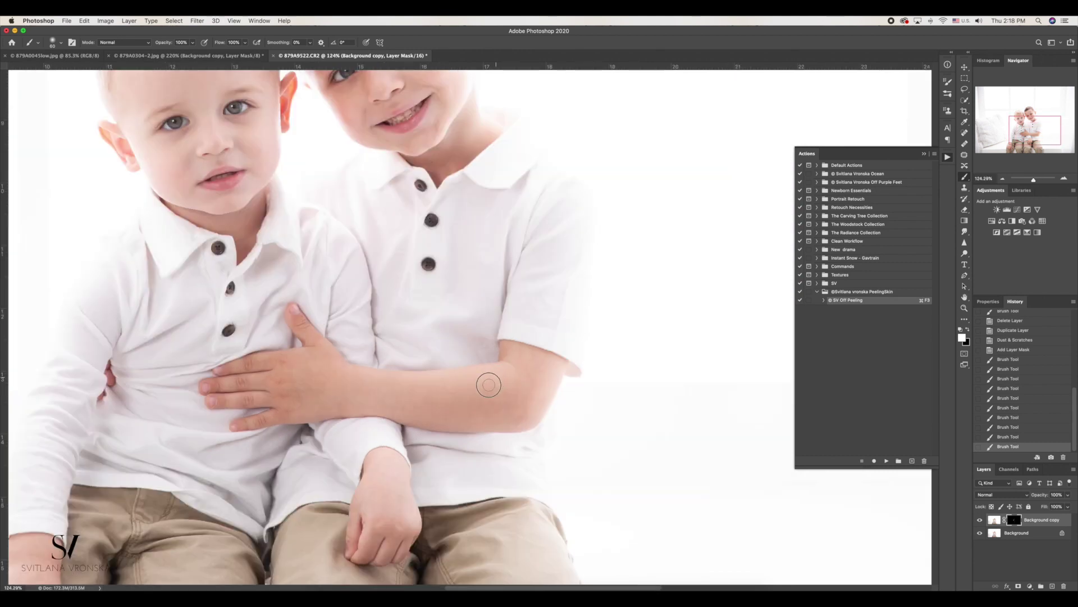
click(490, 384)
scroll(628, 381, down, 3)
scroll(615, 379, down, 3)
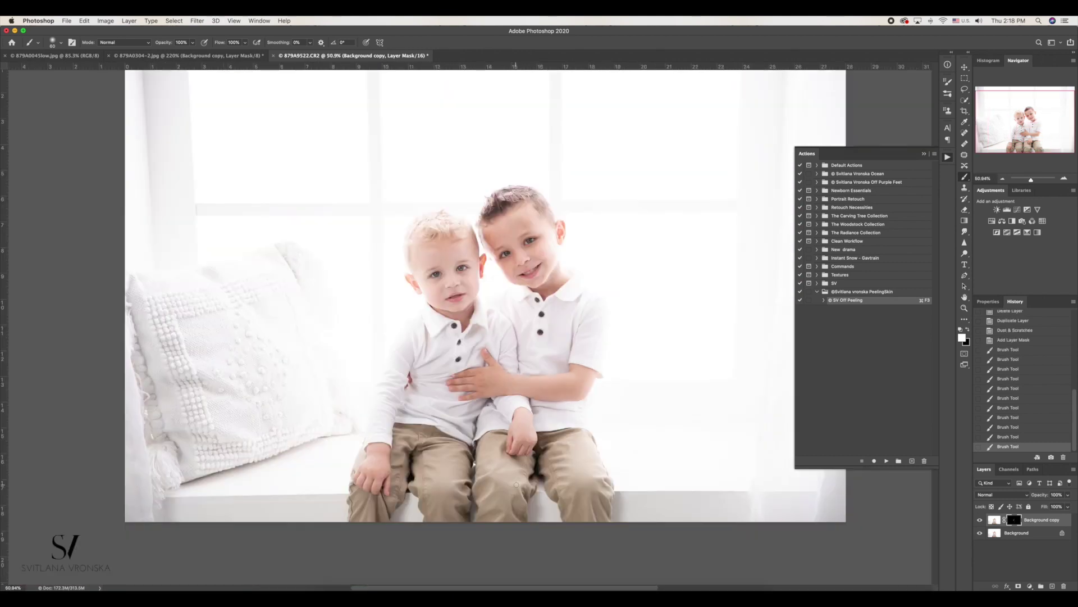
scroll(514, 253, up, 5)
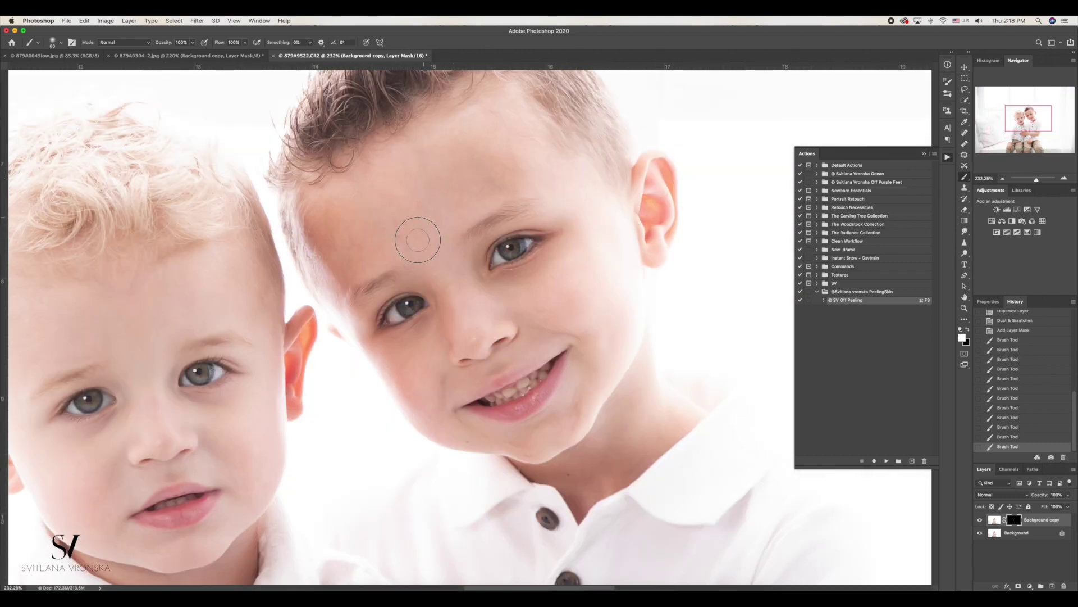
- Smooth the older boy's forehead and lip area with a smaller brush, then fit the photo
click(417, 239)
key(bracketleft)
click(468, 433)
drag(253, 349, 471, 279)
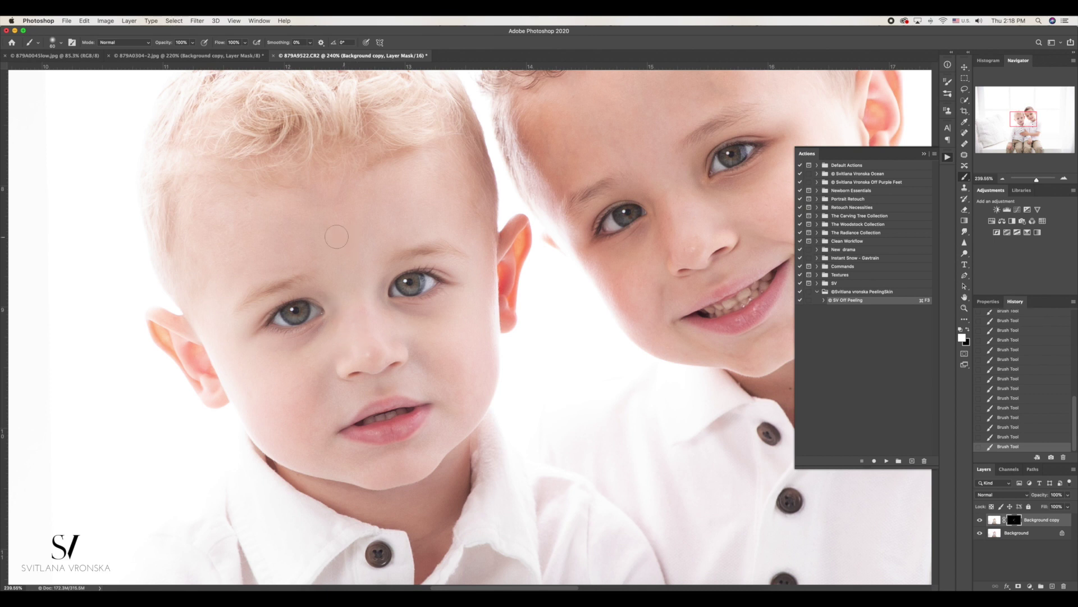
key(ctrl+0)
- Return to the newborn photo, enlarge the brush, and hide the retouch layer for comparison
click(185, 56)
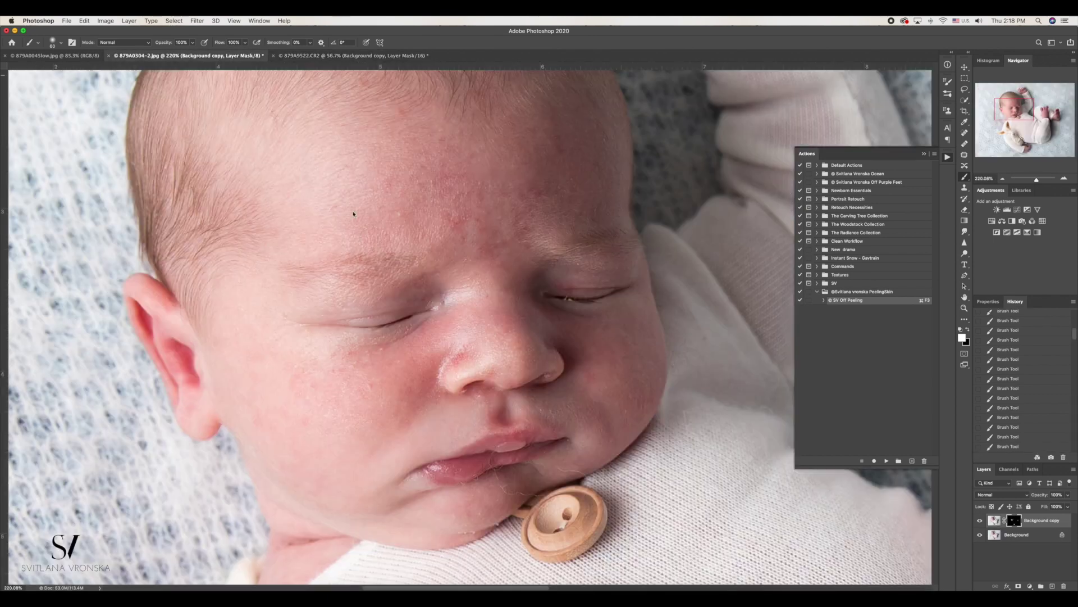
scroll(672, 262, down, 5)
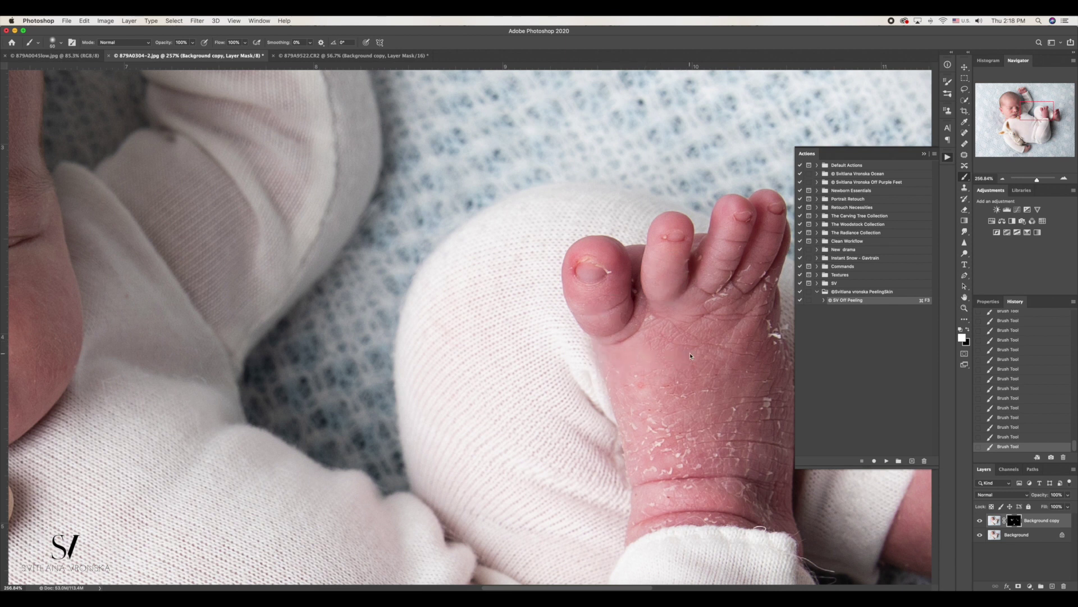
key(bracketright)
click(980, 520)
- Paint away the peeling flakes along the baby's big toe and rerun the peeling-skin action
drag(590, 268, 583, 259)
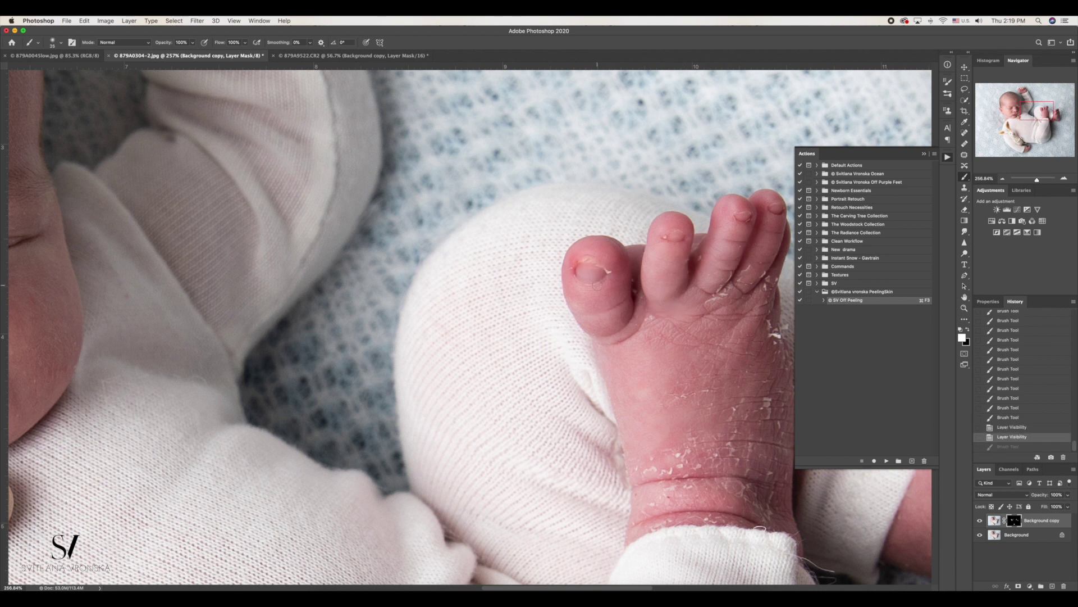
click(585, 262)
click(633, 284)
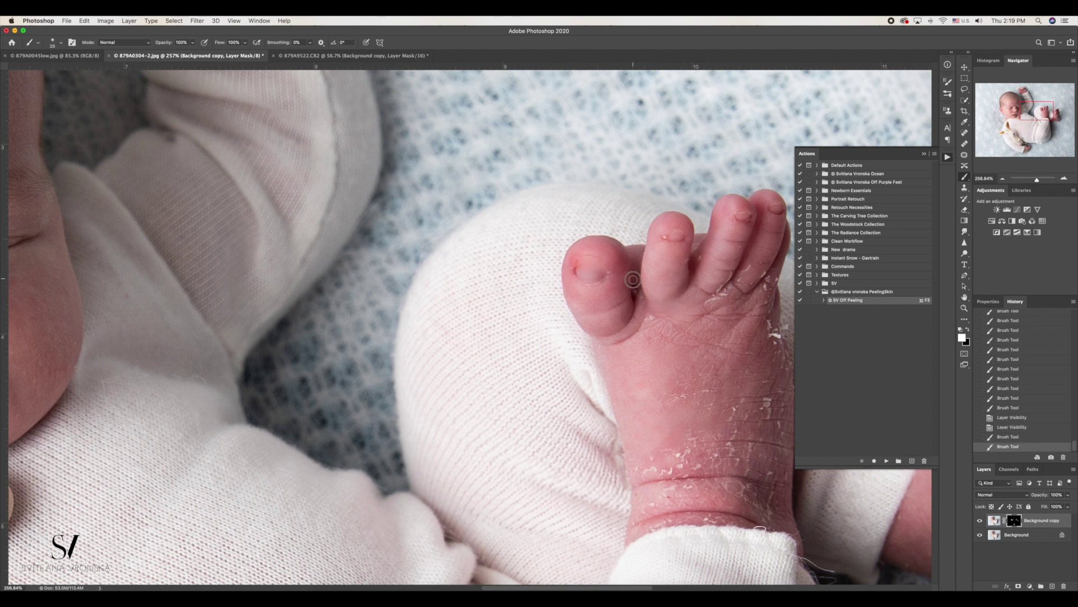
drag(634, 278, 635, 293)
click(723, 325)
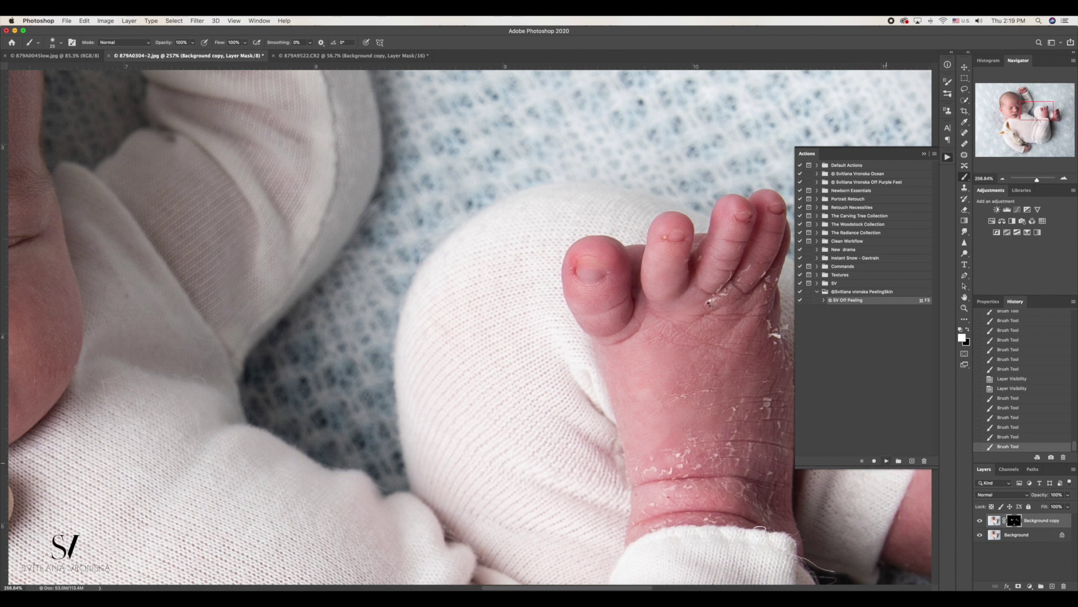
click(1050, 522)
- Finish the action past the Make warning, reset colours to black and white, and start painting the foot
key(F5)
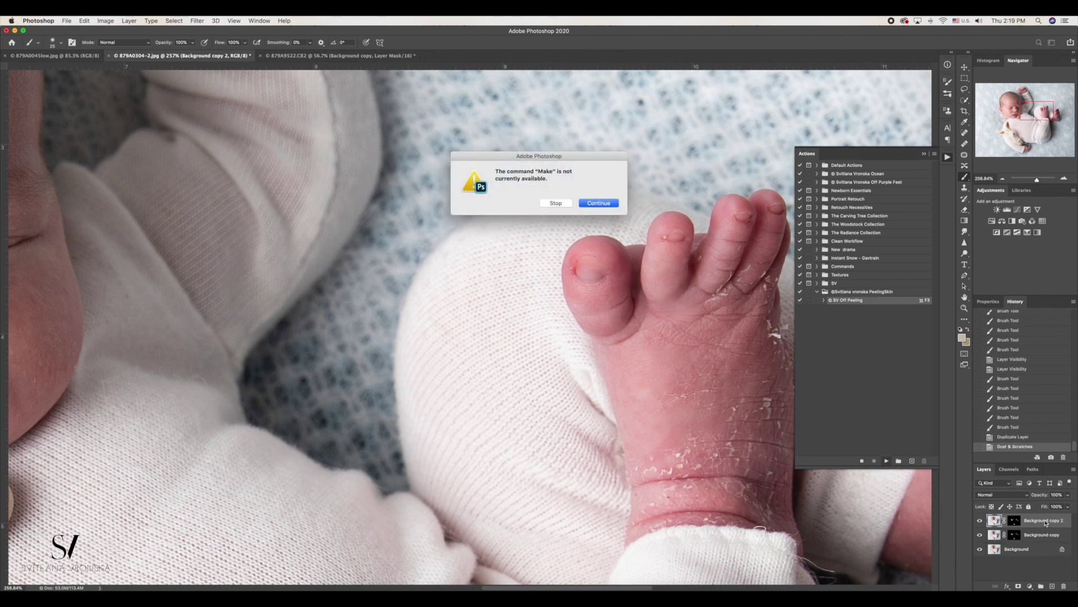
key(Return)
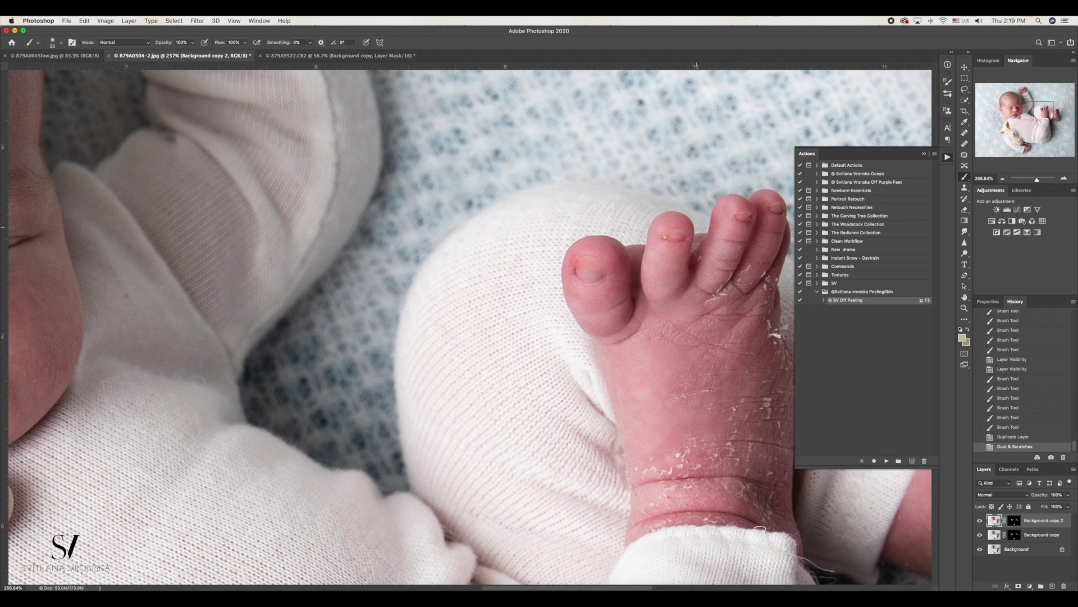
key(d)
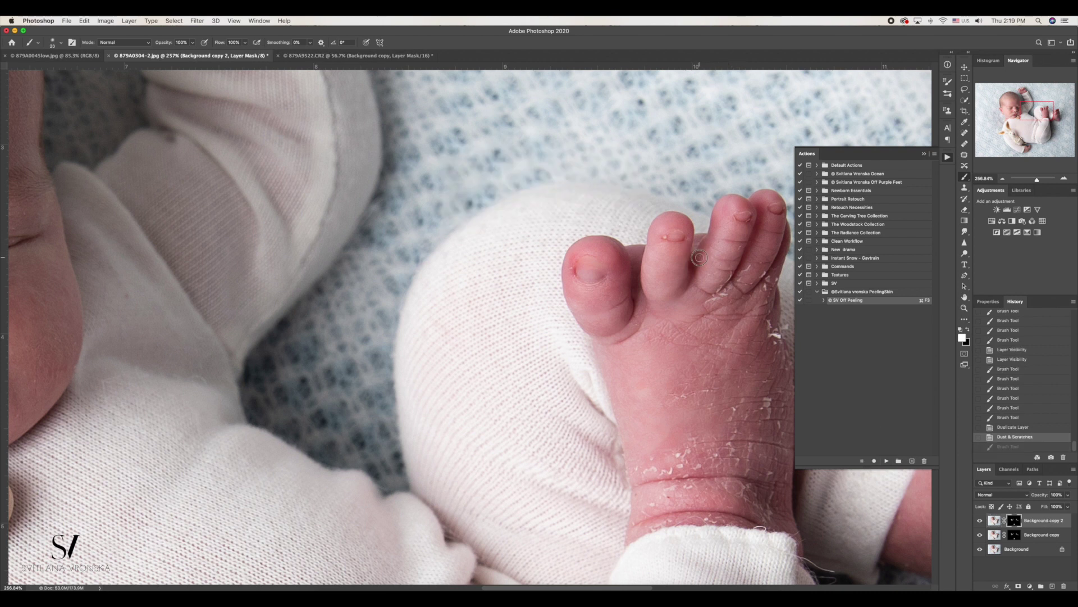
click(697, 257)
drag(1048, 497, 1053, 499)
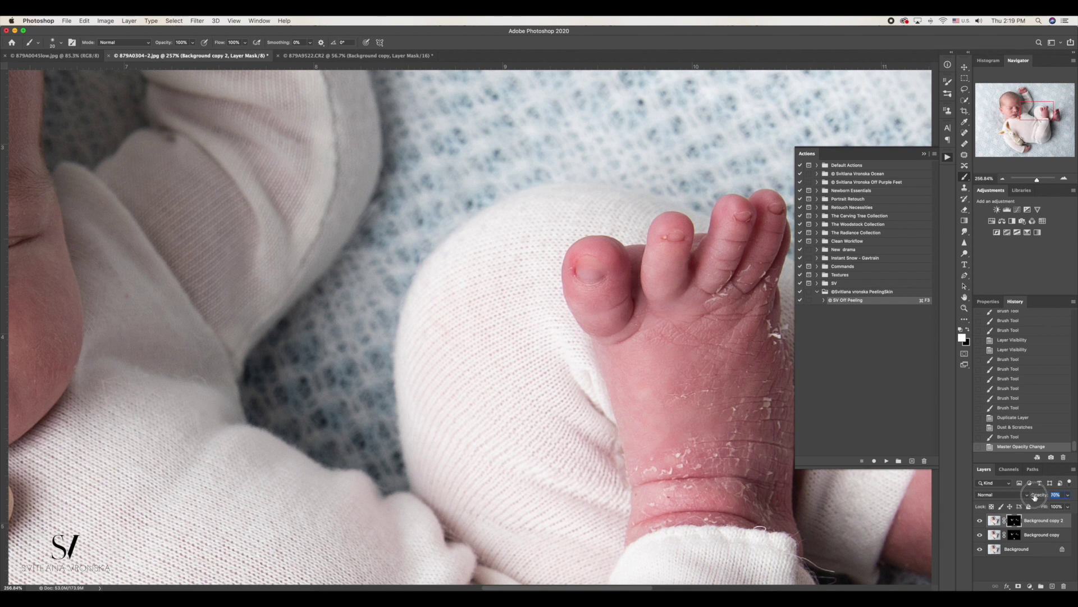
- Paint smoothing over the flaky foot and sock area with layer opacity at 82%
click(687, 392)
click(737, 411)
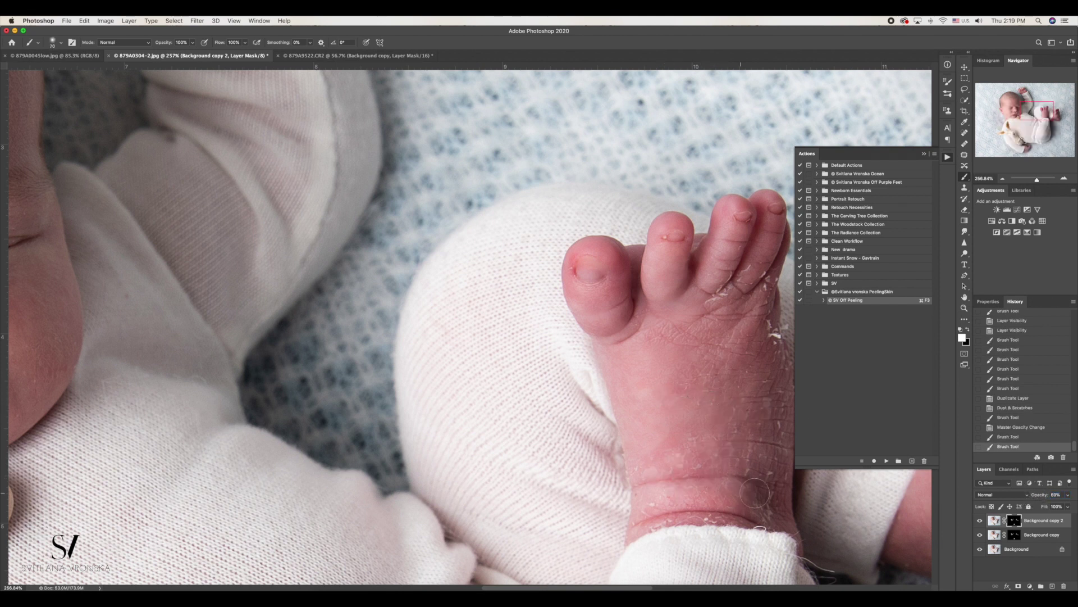
click(756, 493)
drag(1041, 500, 1047, 499)
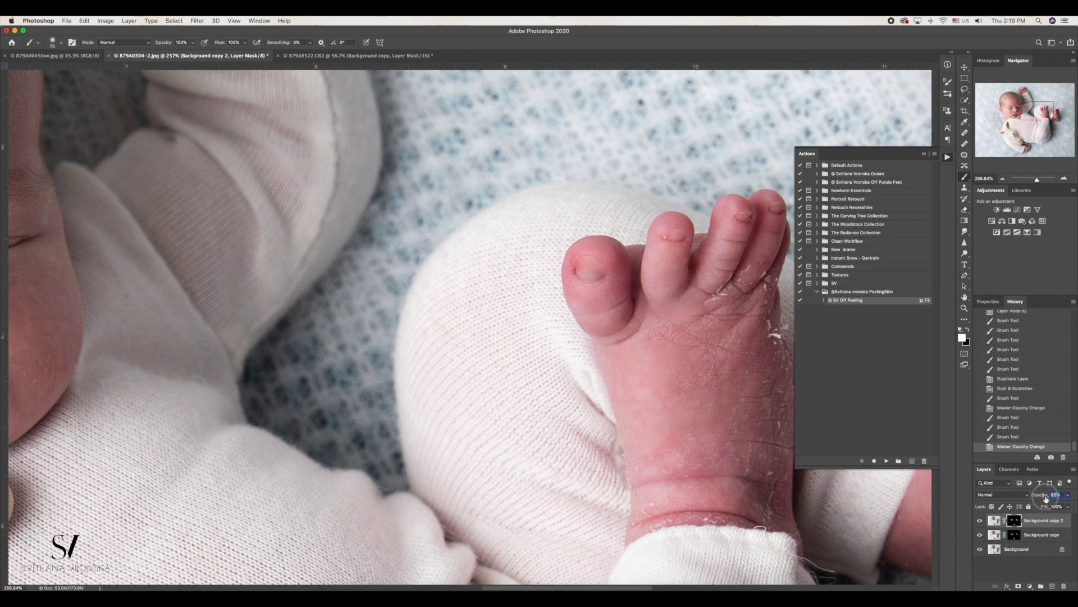
click(645, 506)
click(634, 474)
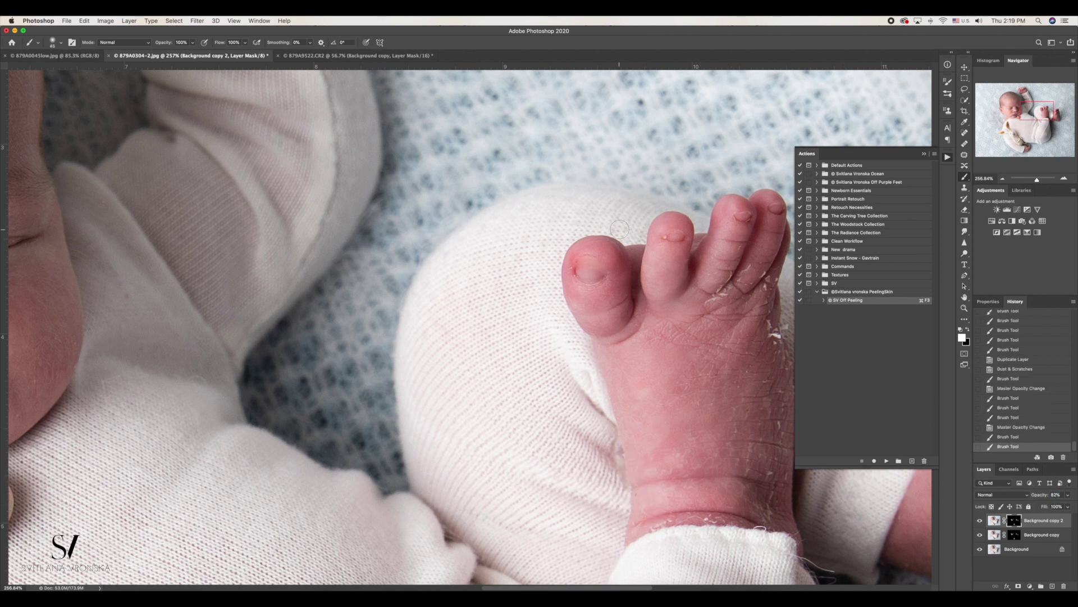
scroll(617, 227, down, 4)
scroll(541, 282, down, 4)
scroll(542, 282, up, 3)
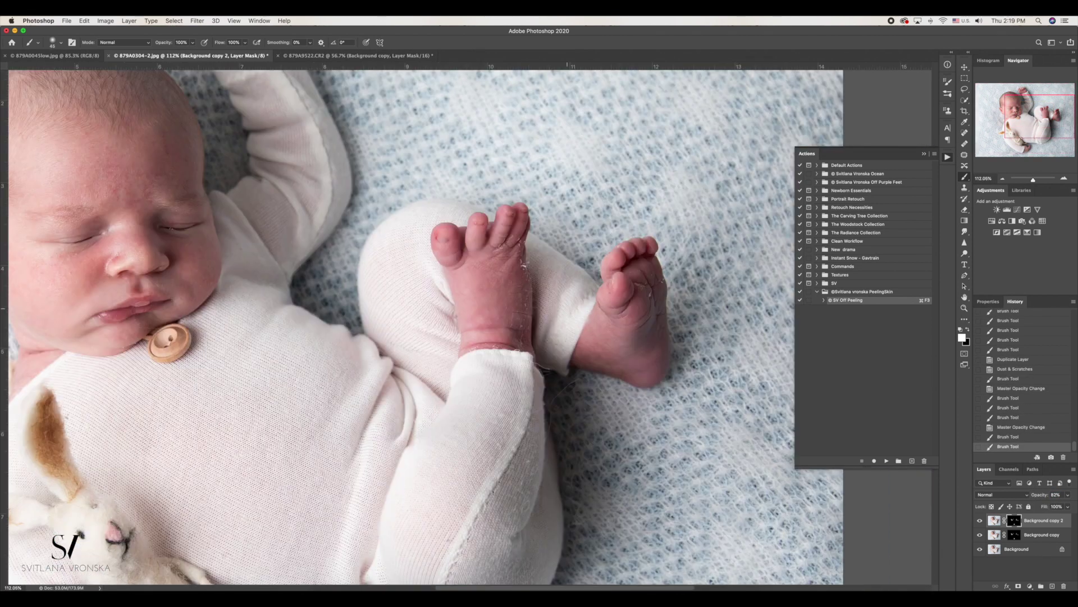
- Dab smoothing over the feet, then shrink the brush for fine detail
click(469, 345)
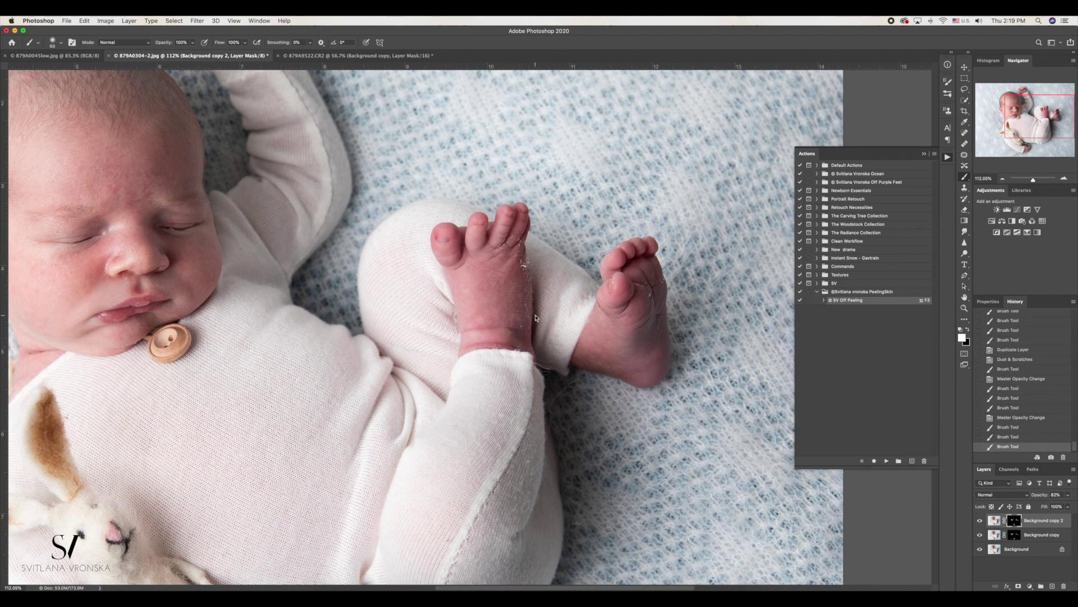
click(523, 322)
scroll(518, 325, up, 3)
click(516, 261)
key(bracketleft)
key(bracketleft)
key(bracketleft)
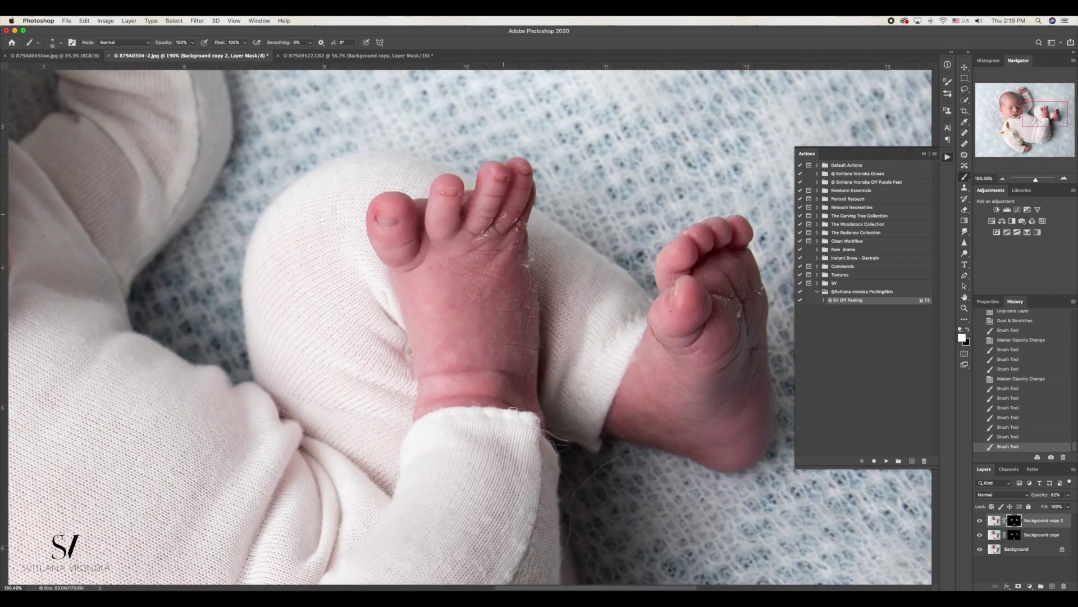
scroll(504, 213, up, 4)
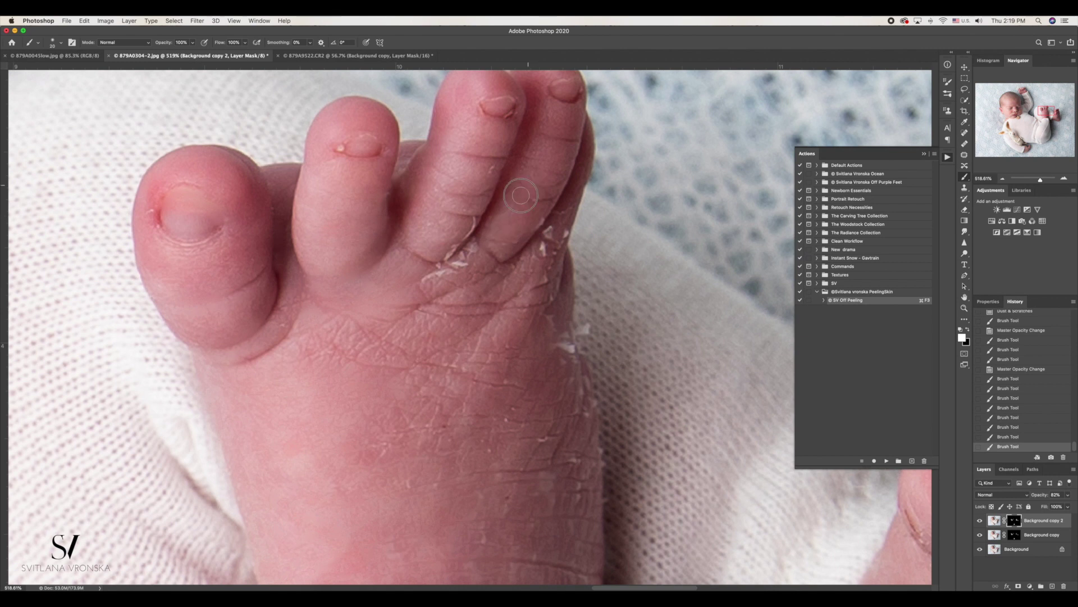
- Remove flakes between and beside the toes, raising opacity to 99% and swapping colours
drag(470, 220, 442, 262)
click(485, 196)
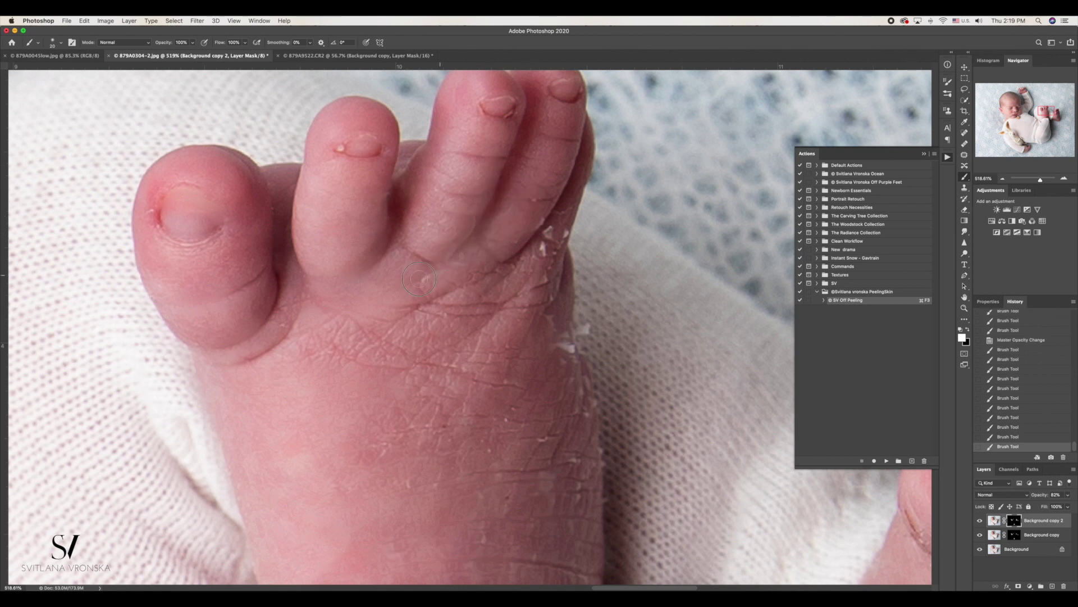
drag(497, 266, 543, 228)
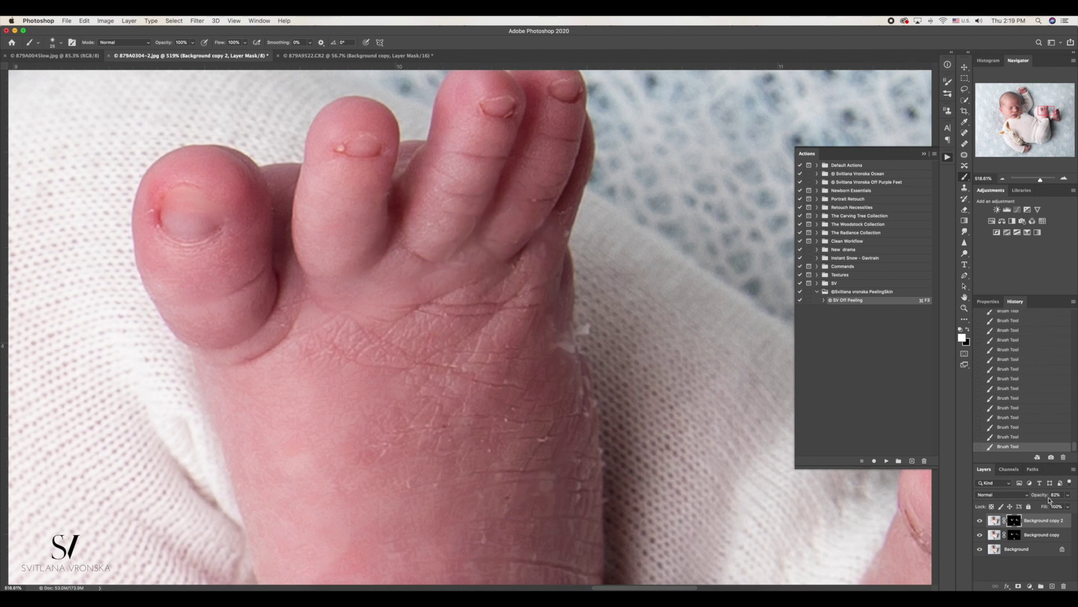
key(0)
click(471, 265)
click(609, 217)
key(x)
mouse_move(492, 185)
mouse_down()
mouse_move(477, 232)
mouse_move(499, 185)
mouse_up()
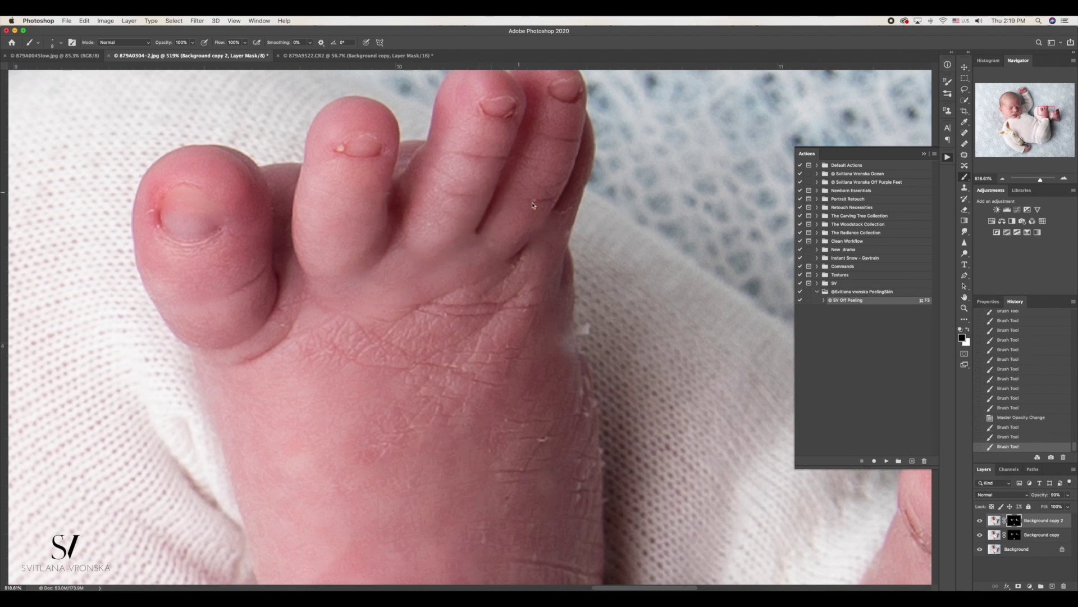
click(543, 223)
scroll(556, 207, down, 4)
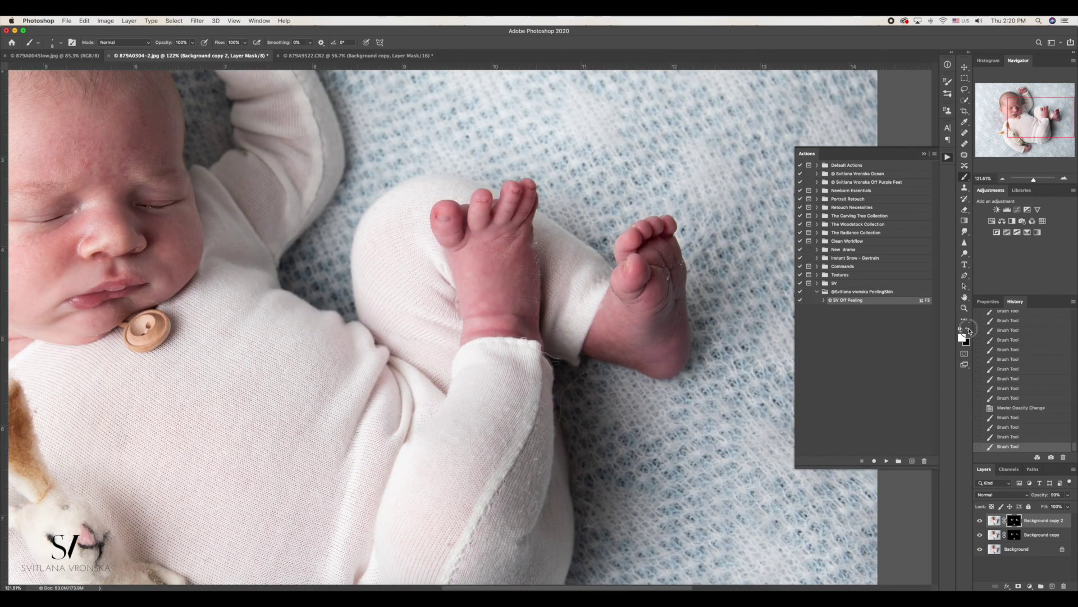
scroll(422, 253, up, 5)
scroll(408, 192, up, 3)
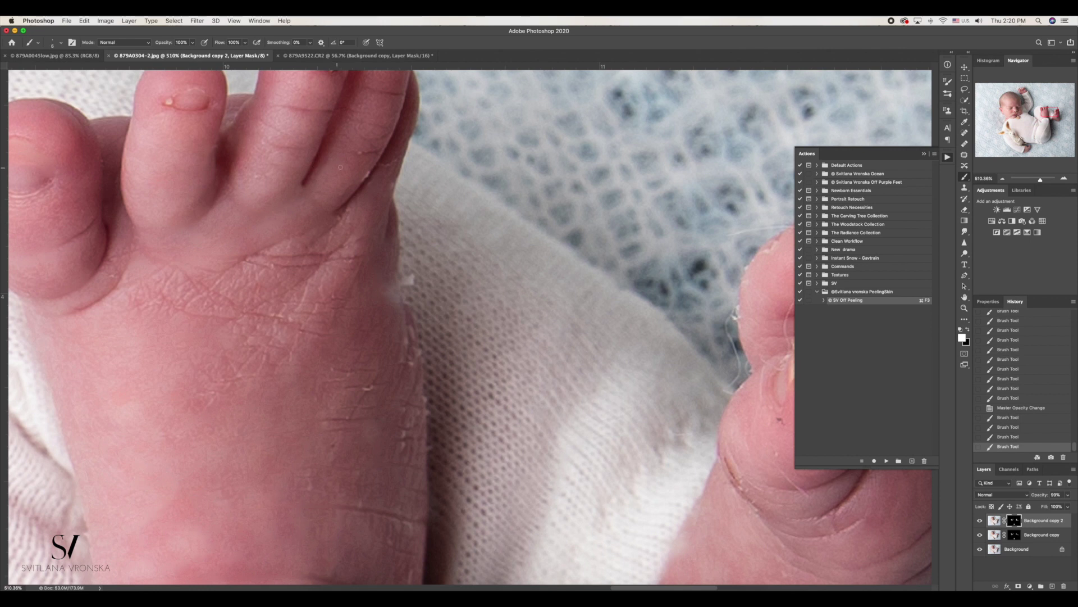
- Smooth flakes along the toe edge, the sole's cracks, and the other foot's toes and side
click(360, 181)
mouse_move(385, 189)
mouse_down()
mouse_move(393, 309)
mouse_move(345, 424)
mouse_up()
click(389, 284)
drag(397, 286, 421, 303)
scroll(435, 296, down, 8)
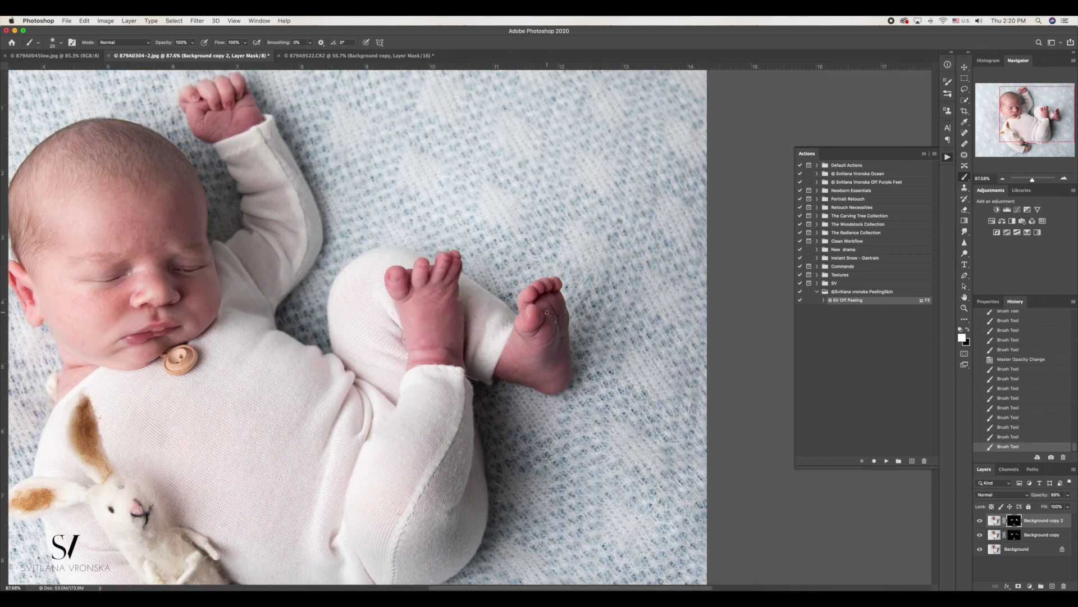
scroll(550, 313, up, 5)
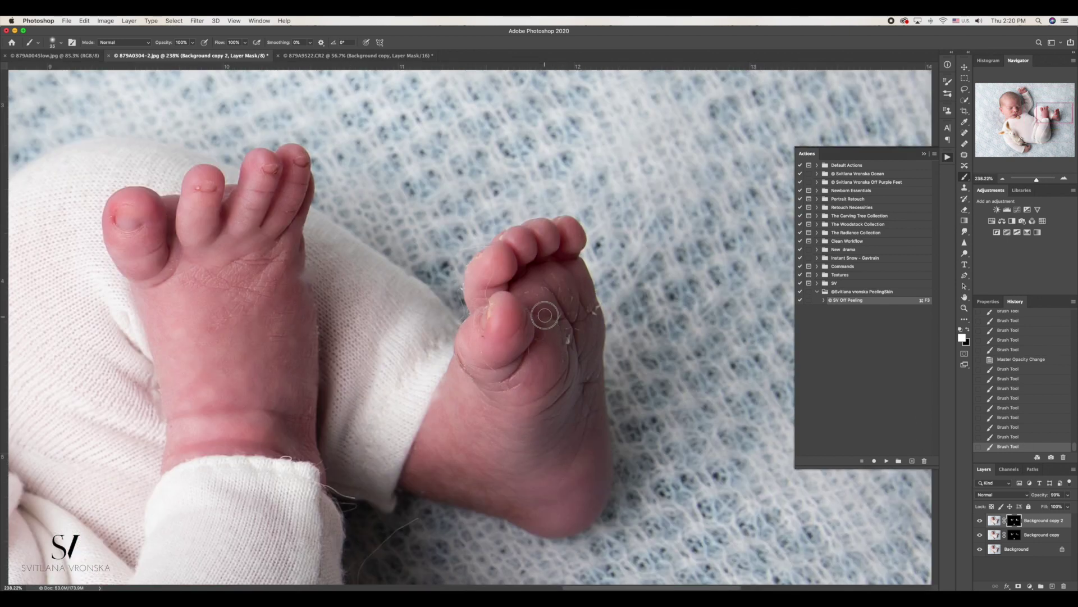
mouse_move(561, 342)
mouse_down()
mouse_move(539, 297)
mouse_move(590, 308)
mouse_move(581, 333)
mouse_move(574, 316)
mouse_up()
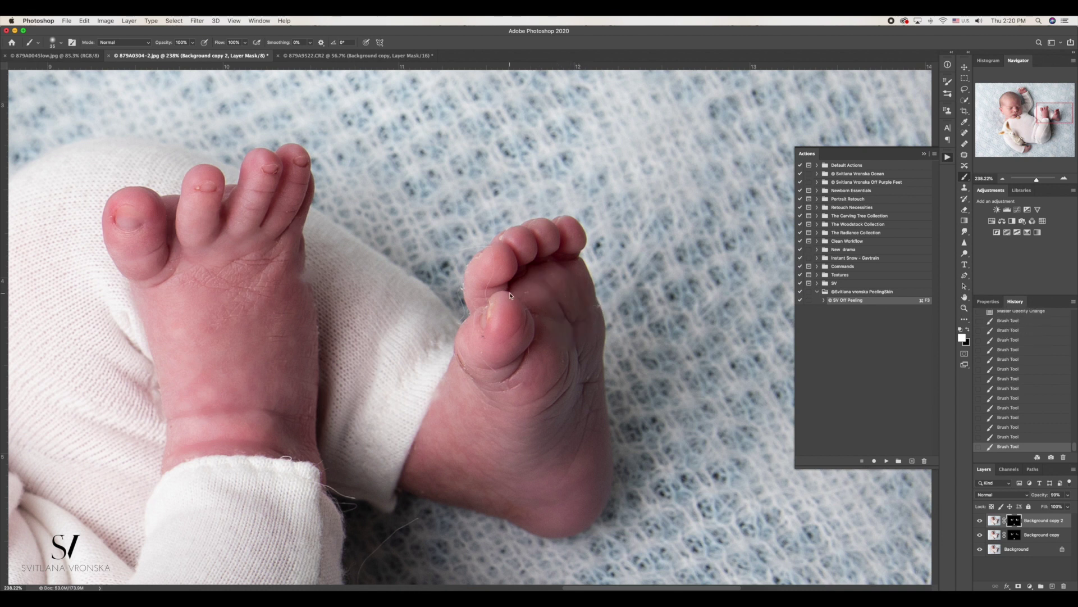
drag(491, 261, 494, 248)
drag(485, 299, 481, 316)
drag(480, 358, 464, 353)
scroll(580, 341, down, 5)
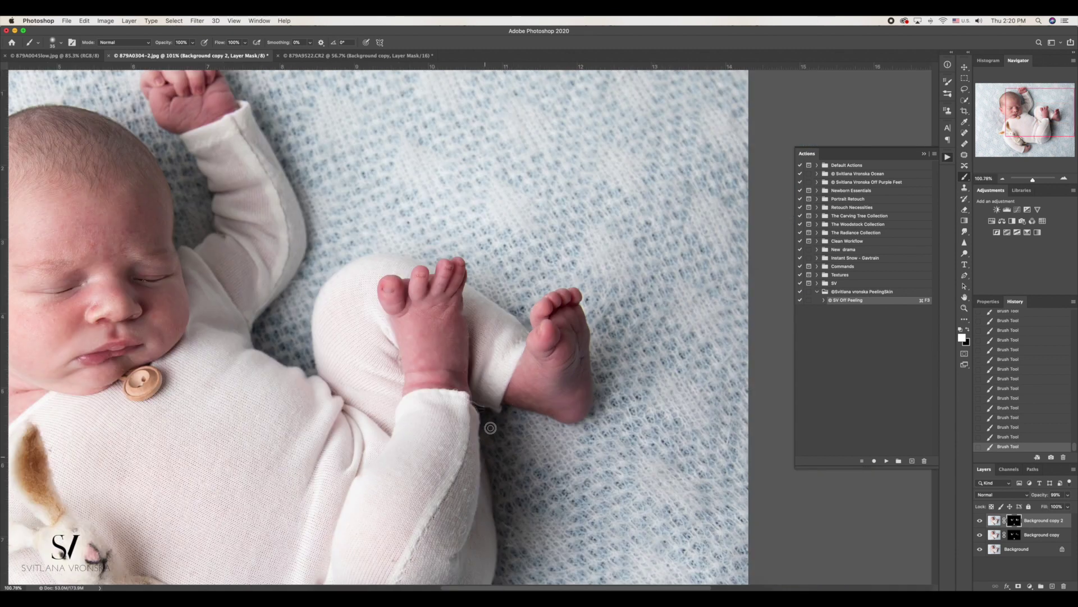
scroll(567, 404, down, 5)
scroll(135, 110, up, 8)
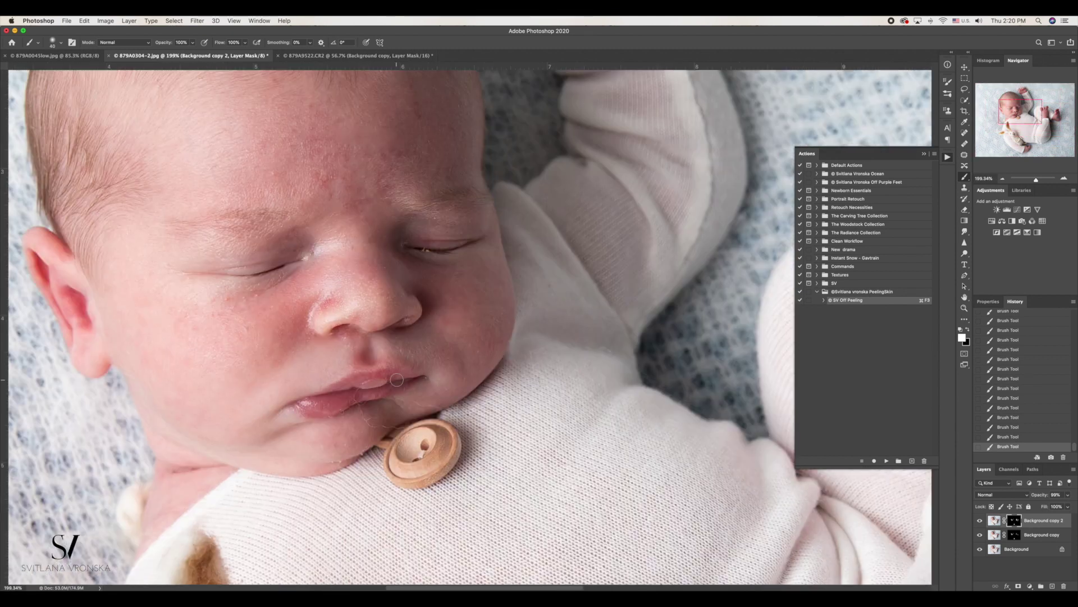
scroll(360, 394, up, 6)
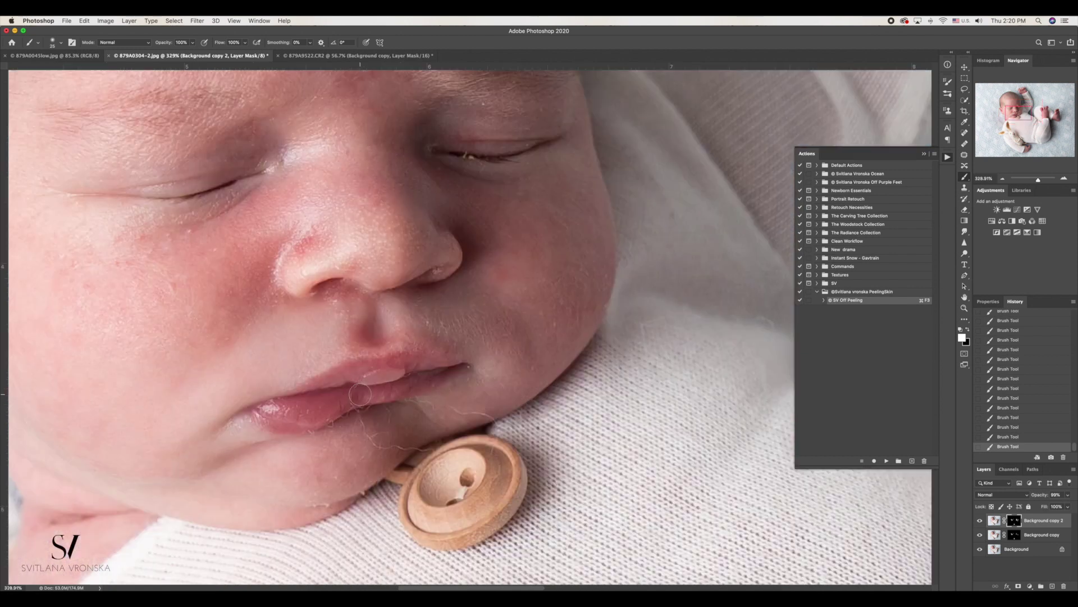
scroll(360, 394, up, 4)
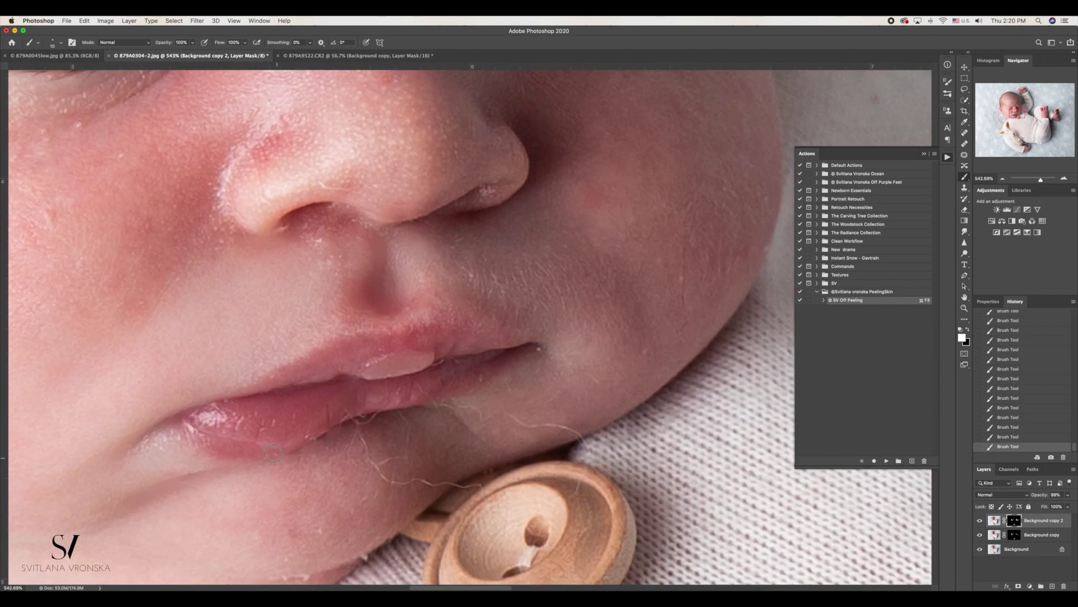
- Paint out the stray hairs below the lips and chin and the flakes along the lip crease
mouse_move(353, 433)
mouse_down()
mouse_move(439, 482)
mouse_move(525, 417)
mouse_move(590, 434)
mouse_up()
drag(463, 480, 480, 489)
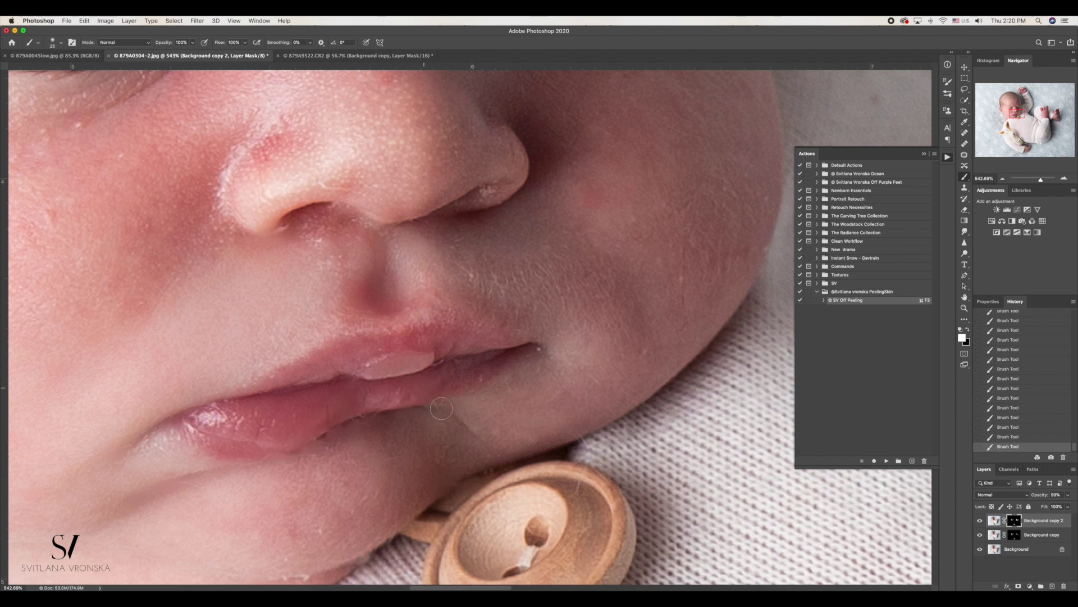
drag(445, 379, 505, 367)
scroll(422, 409, down, 3)
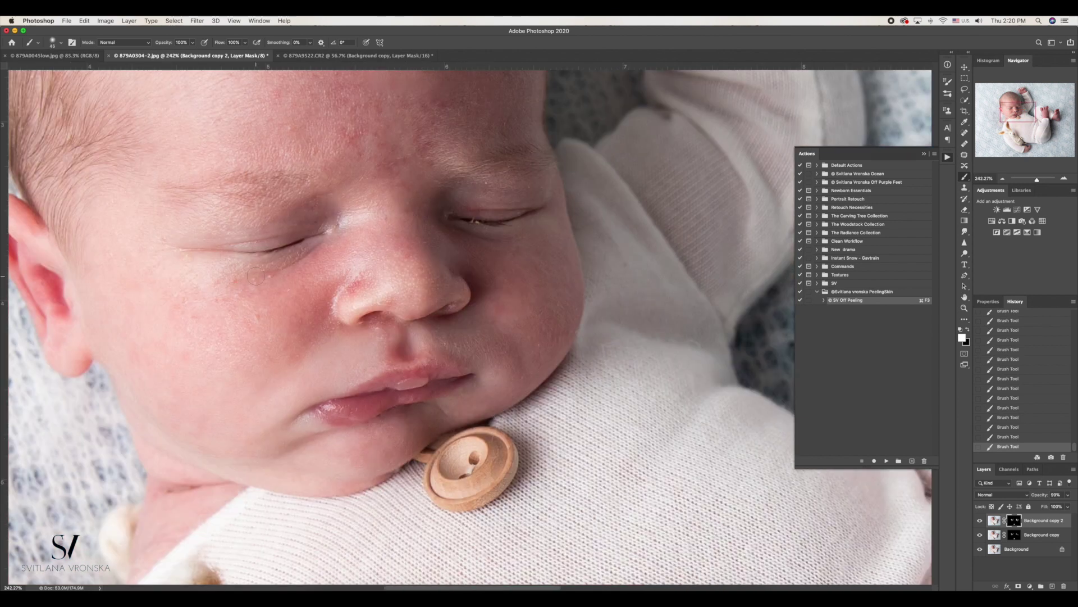
scroll(484, 228, down, 5)
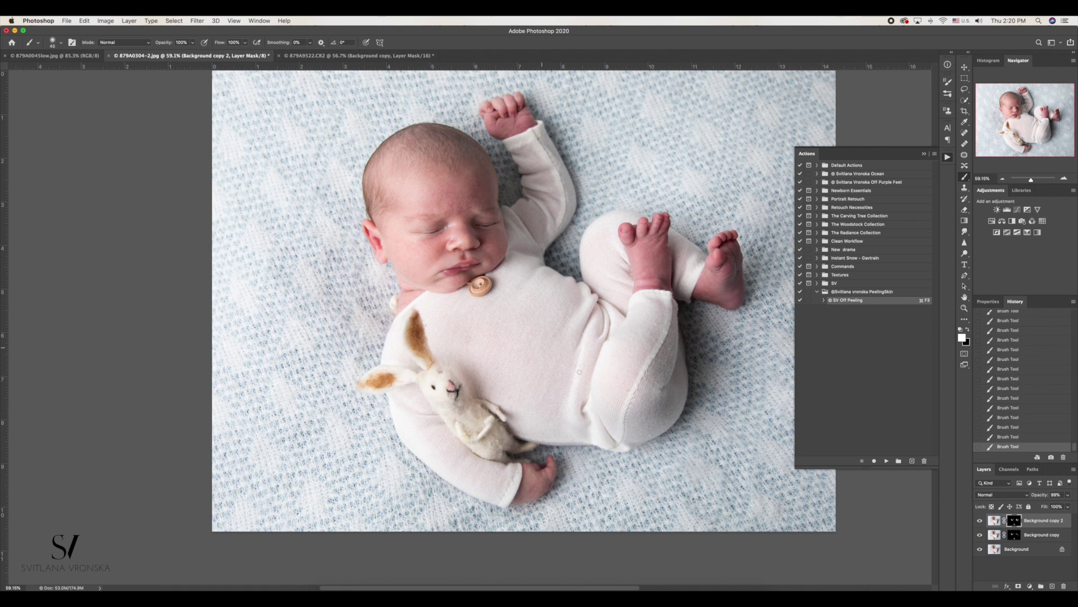
scroll(506, 472, up, 3)
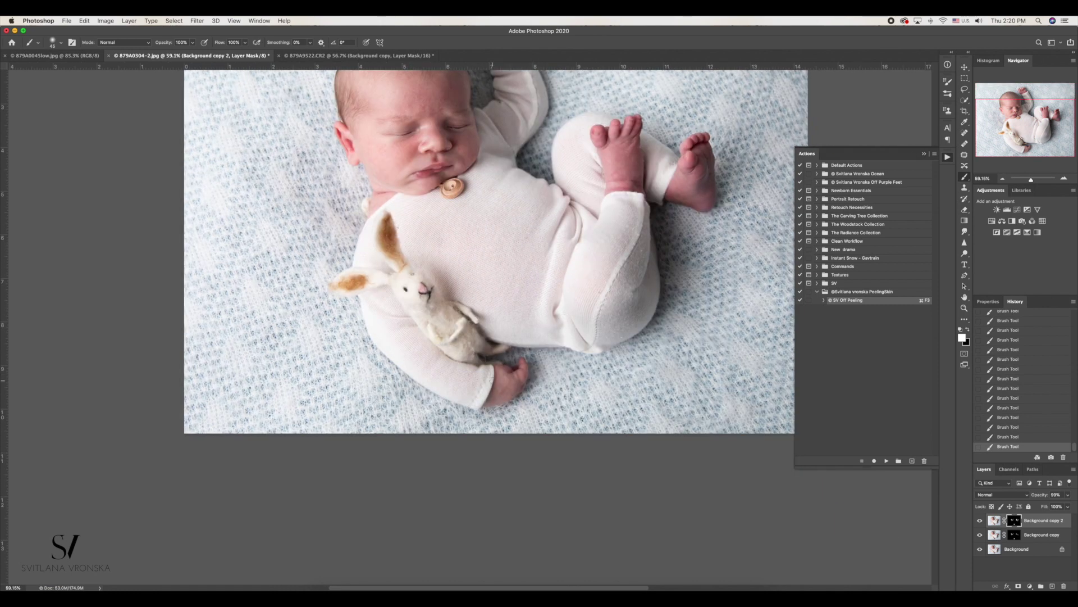
scroll(489, 379, up, 4)
click(980, 520)
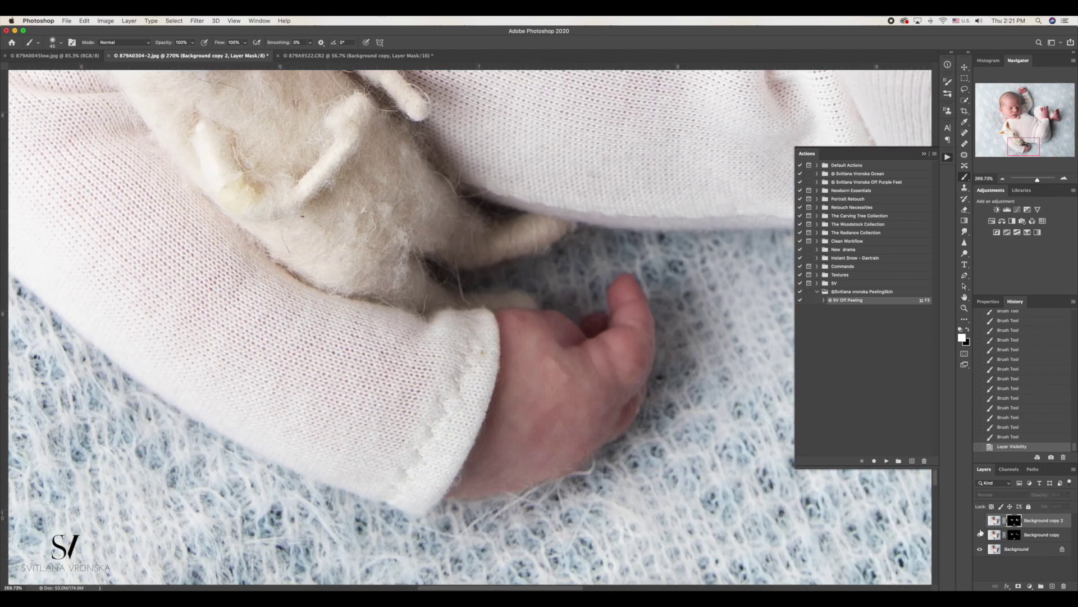
click(980, 534)
click(980, 534)
click(979, 535)
key(ctrl+0)
ctrl+click(392, 168)
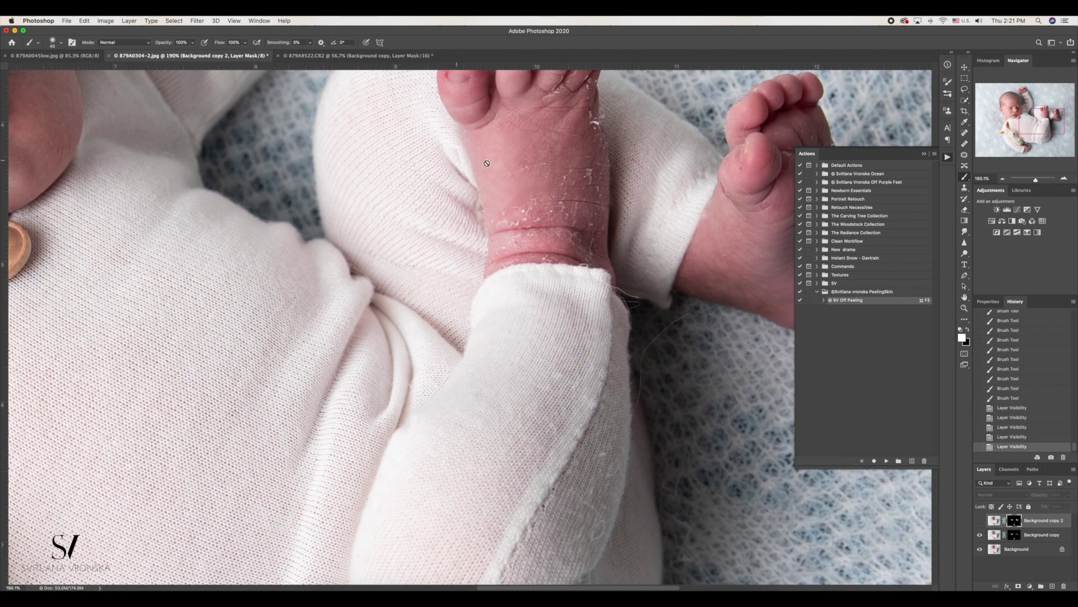
drag(492, 166, 536, 362)
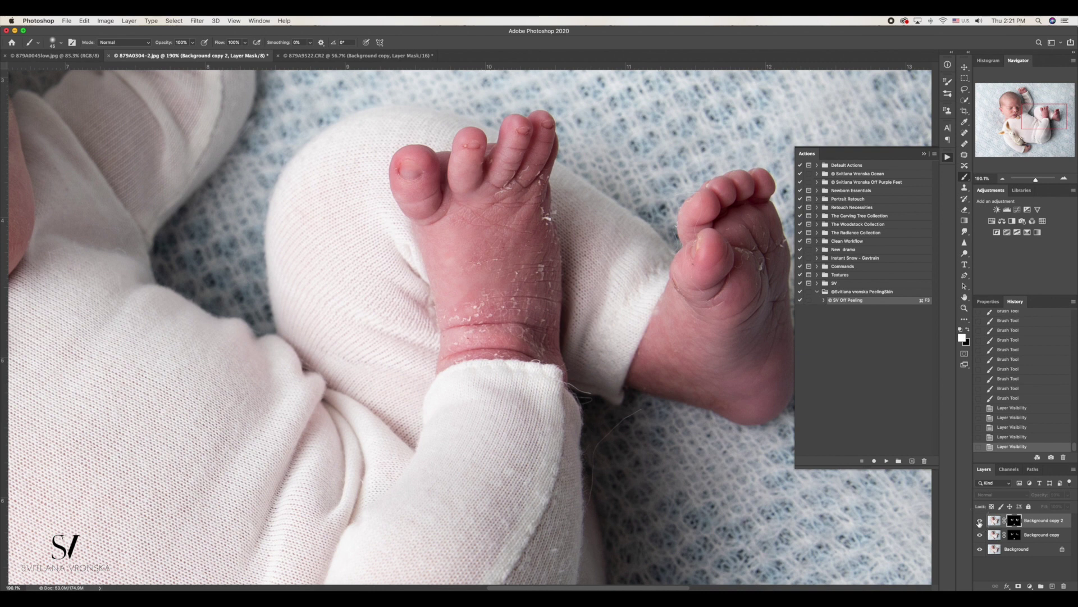
click(980, 521)
click(980, 520)
click(980, 521)
click(980, 521)
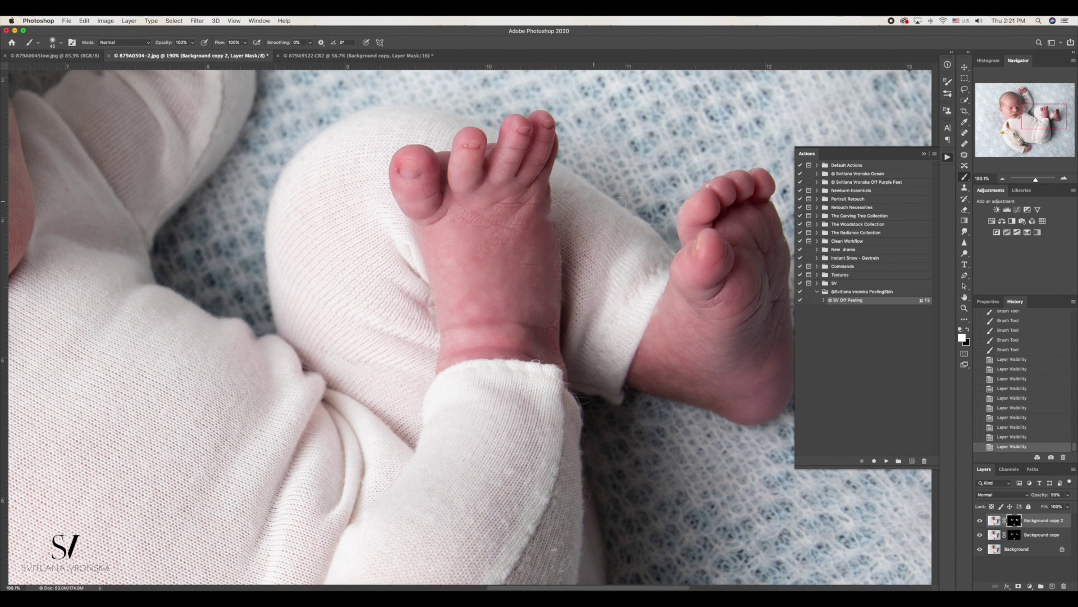
- Clone clean foot skin over the peeling flakes along the foot edge, enlarging the brush once
click(965, 187)
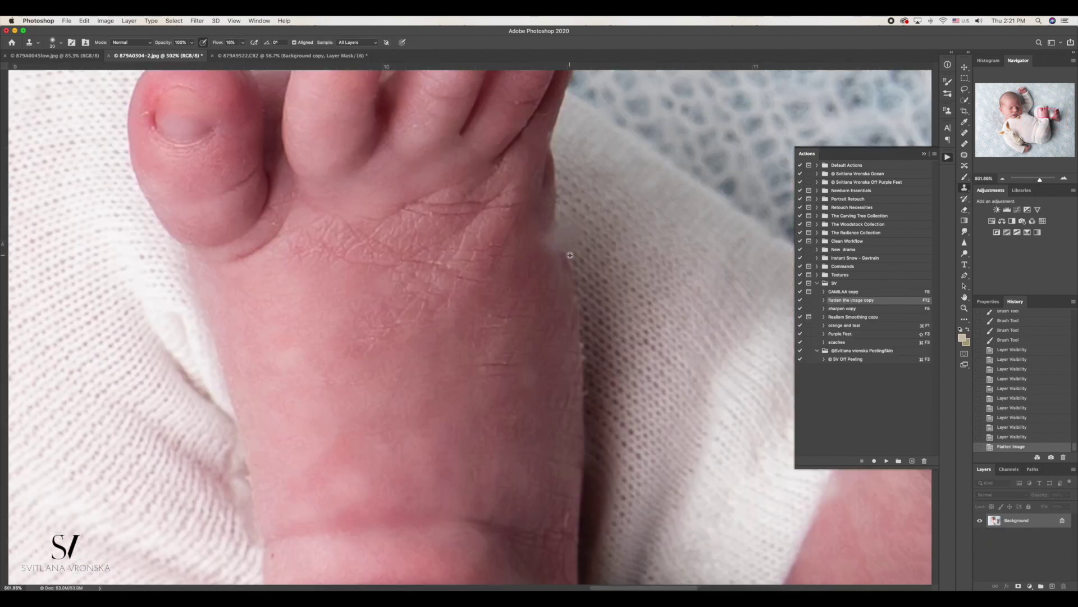
alt+click(564, 263)
mouse_move(557, 241)
mouse_down()
mouse_move(548, 228)
mouse_move(553, 256)
mouse_up()
key(bracketright)
key(bracketright)
mouse_move(549, 226)
mouse_down()
mouse_move(549, 240)
mouse_move(550, 203)
mouse_move(557, 208)
mouse_up()
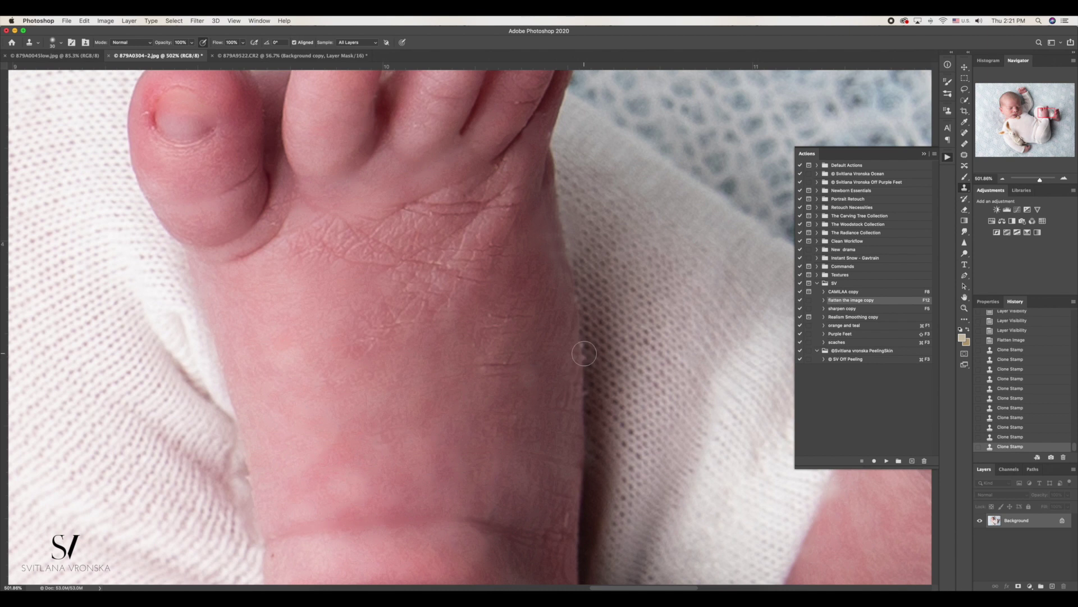
alt+click(583, 361)
drag(583, 354, 583, 344)
scroll(595, 282, down, 3)
scroll(600, 284, down, 3)
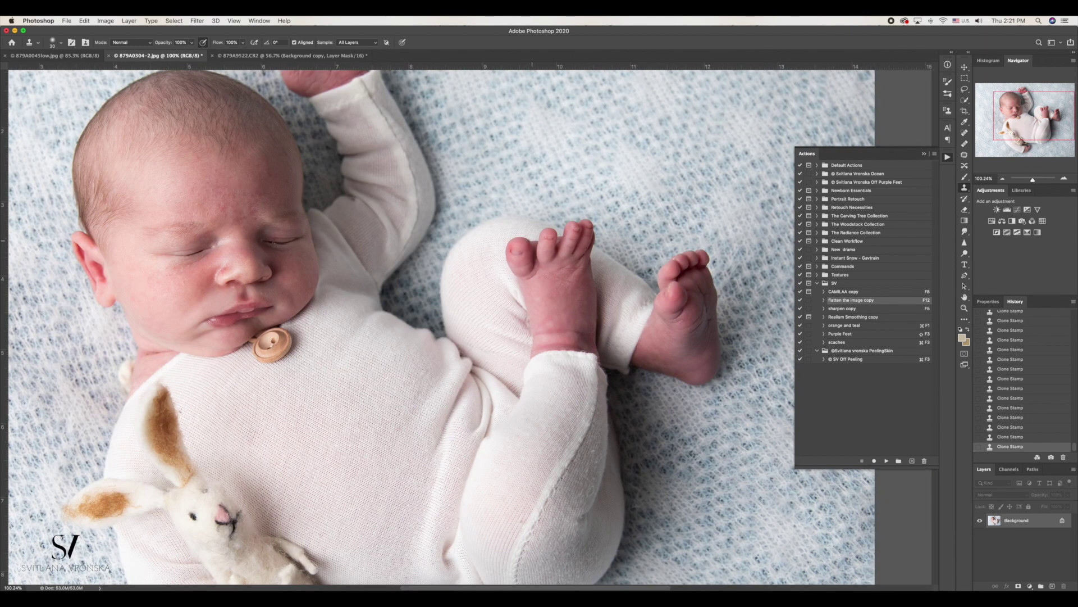
scroll(522, 231, up, 3)
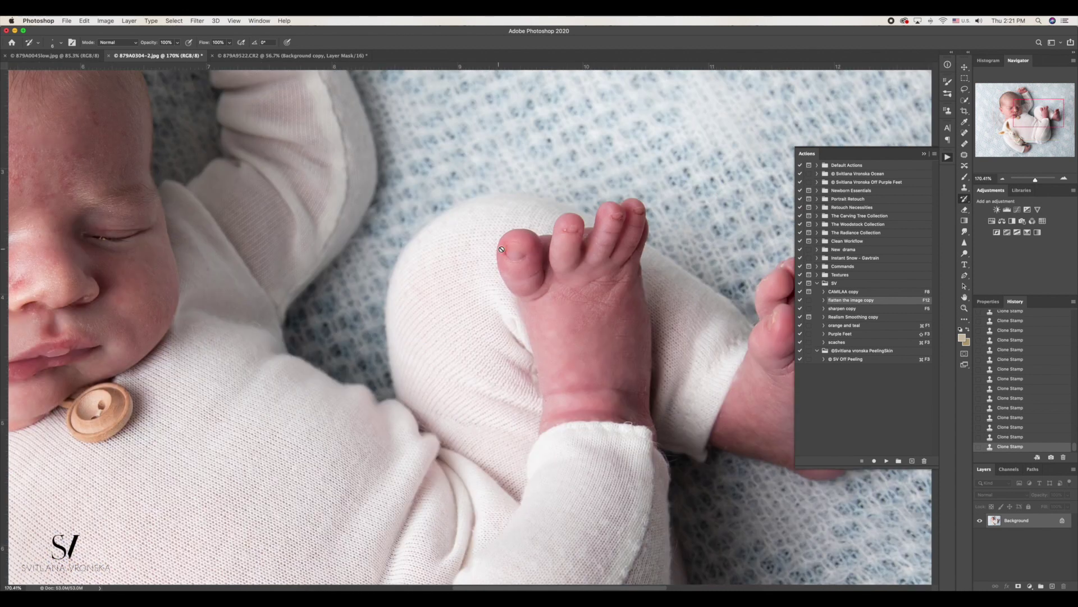
scroll(461, 193, down, 3)
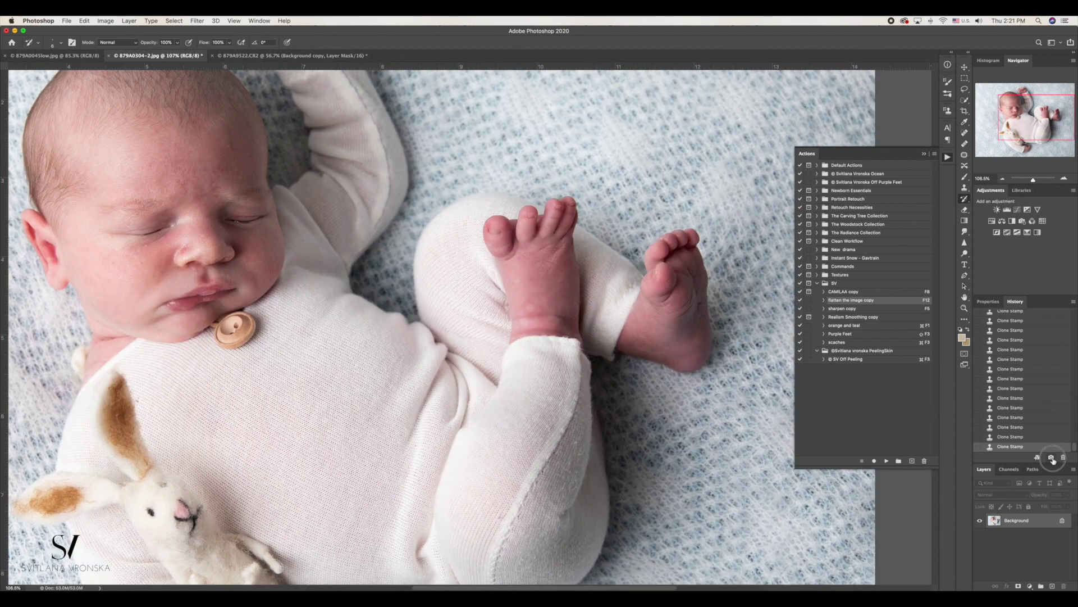
scroll(1056, 436, up, 5)
scroll(324, 246, down, 3)
scroll(324, 246, up, 6)
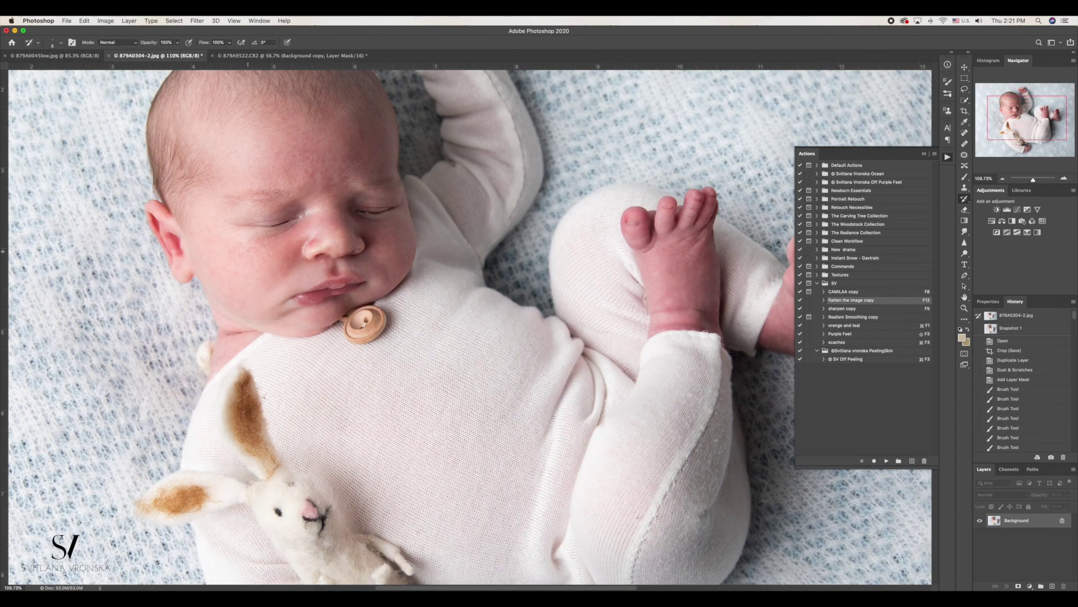
- Save the cropped, unretouched newborn state as Snapshot 2 and view the whole photo
click(1012, 329)
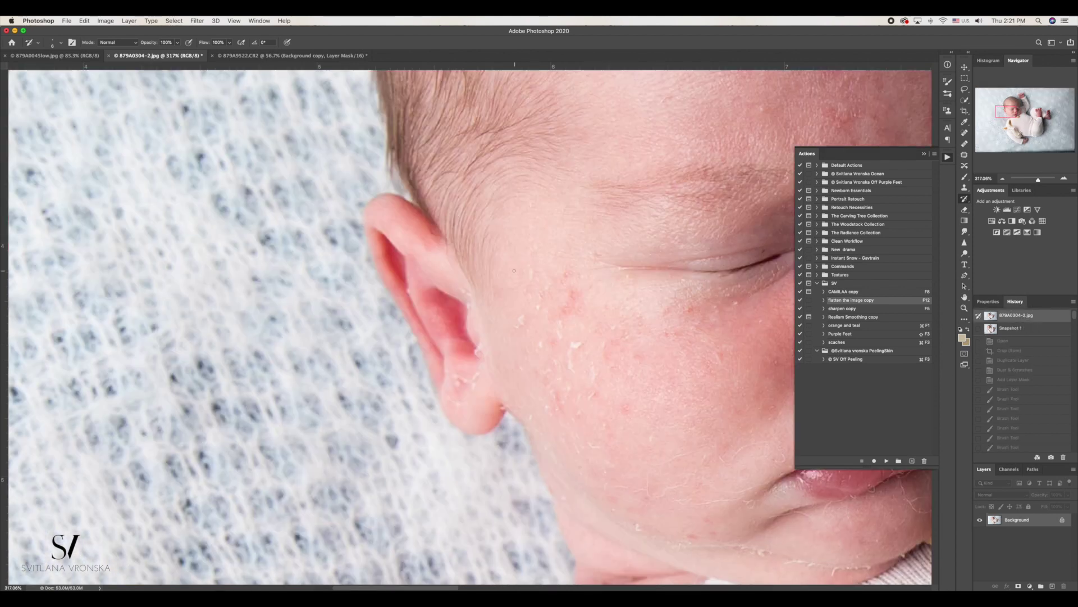
scroll(469, 233, down, 4)
scroll(346, 228, down, 3)
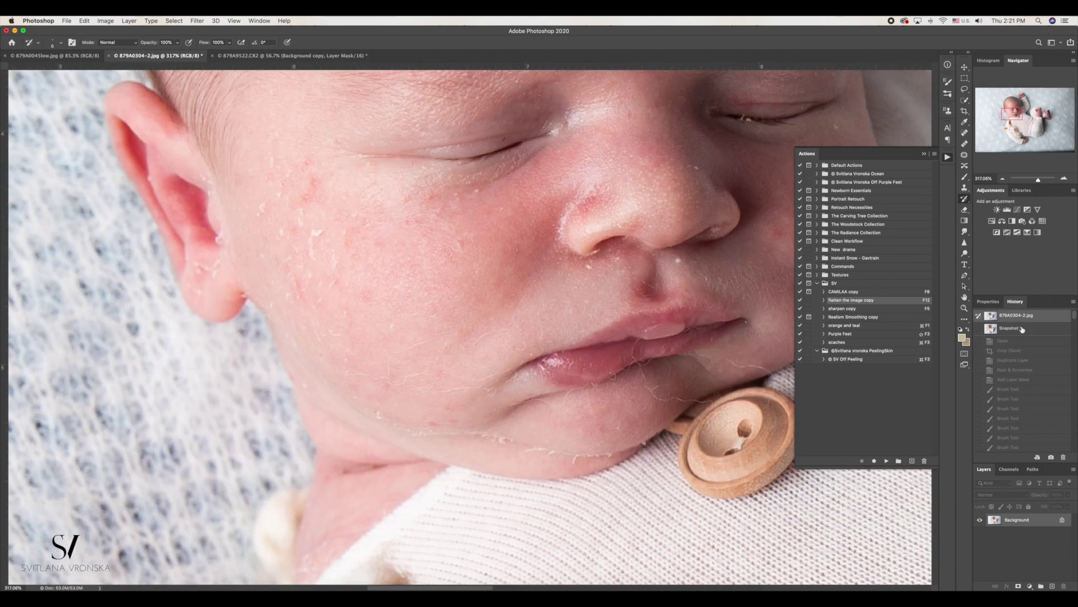
mouse_move(472, 243)
mouse_down()
mouse_move(316, 223)
mouse_move(663, 284)
mouse_up()
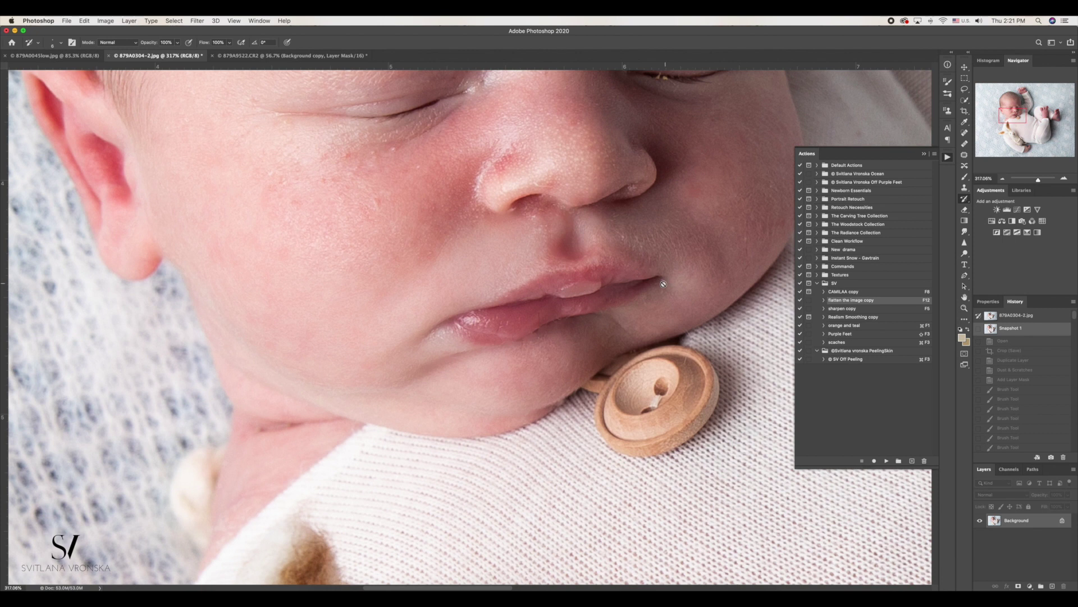
click(1007, 351)
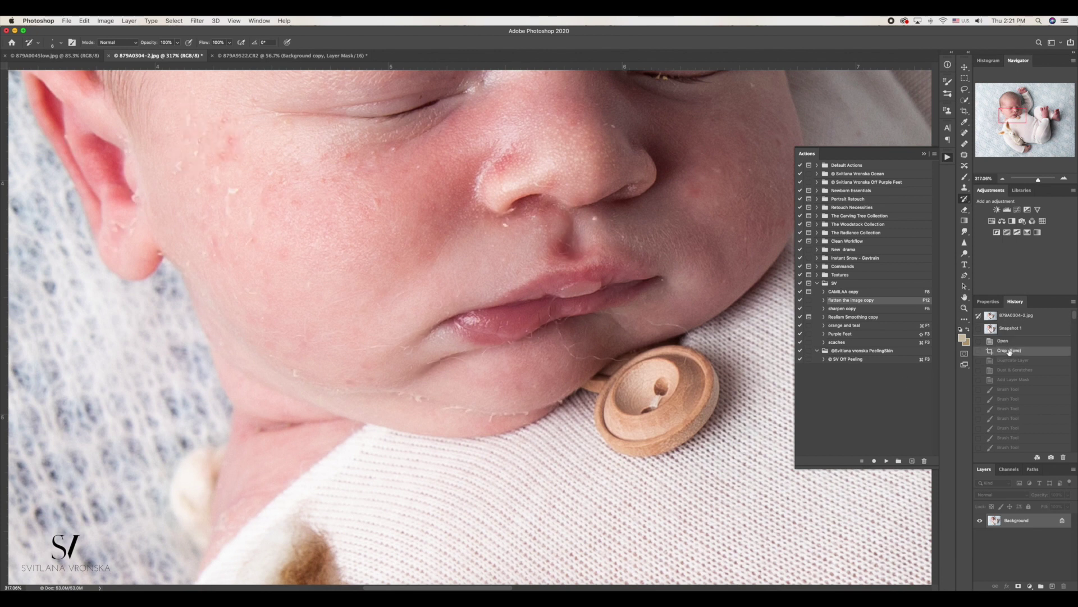
click(1051, 458)
click(1029, 340)
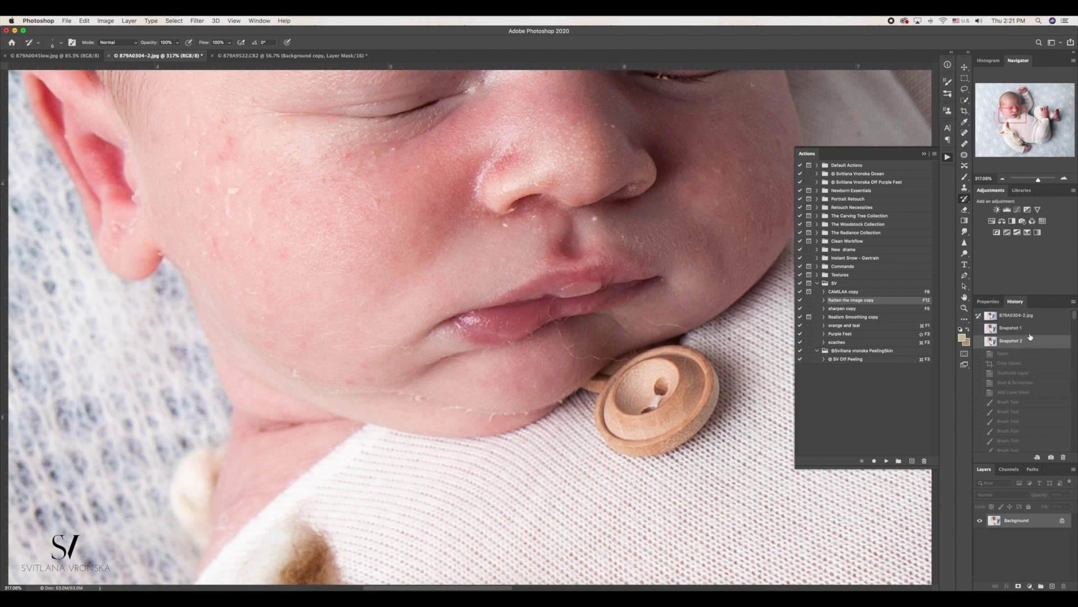
scroll(626, 236, down, 3)
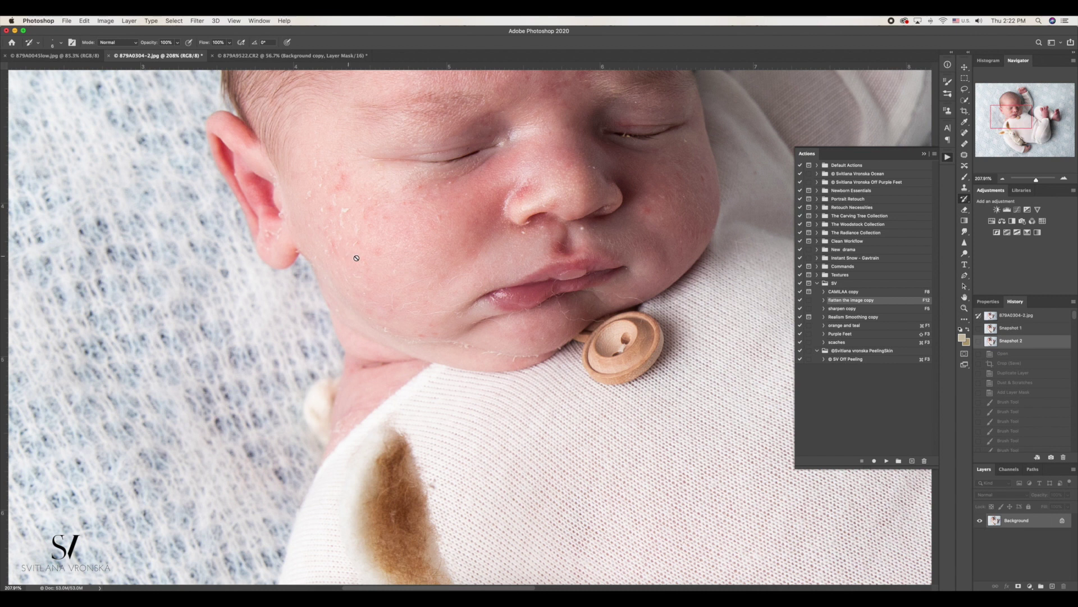
key(ctrl+0)
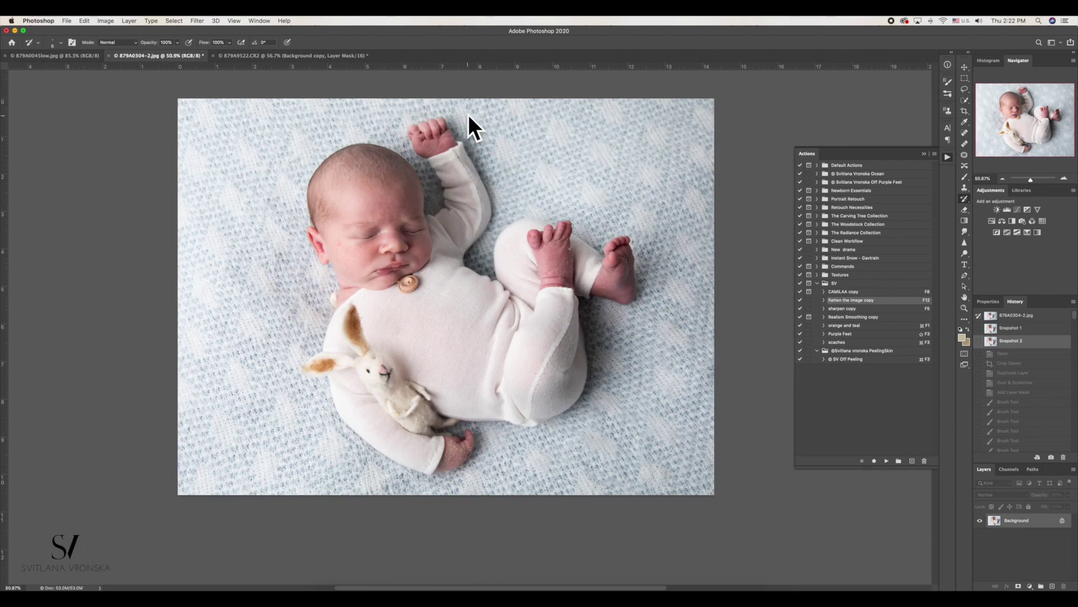
- Switch to the two boys' portrait, close the Actions panel and fit the photo on screen
click(291, 56)
drag(371, 332, 314, 334)
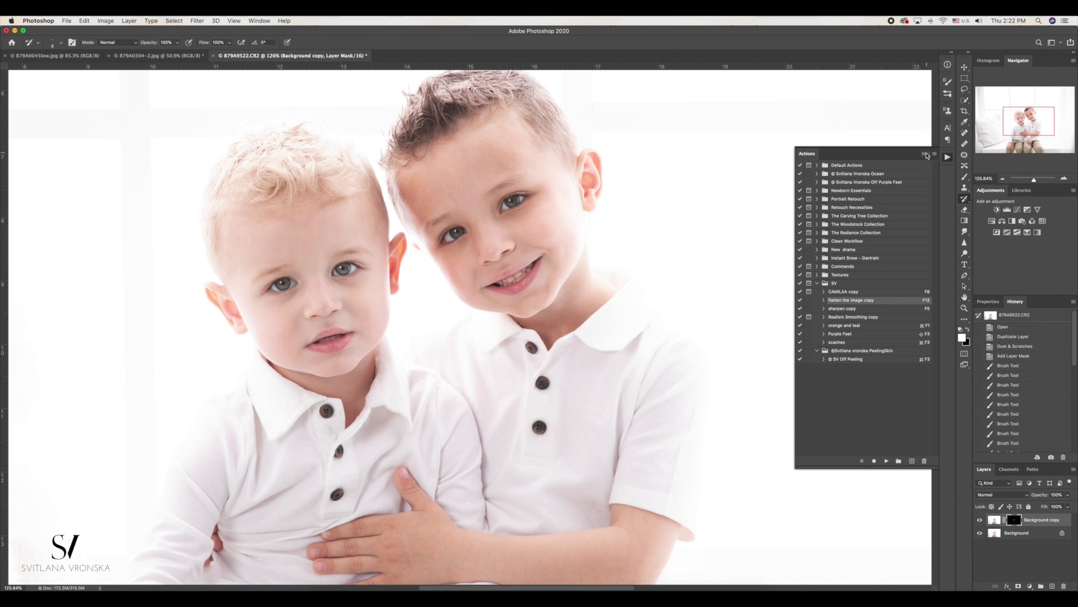
click(925, 153)
key(ctrl+0)
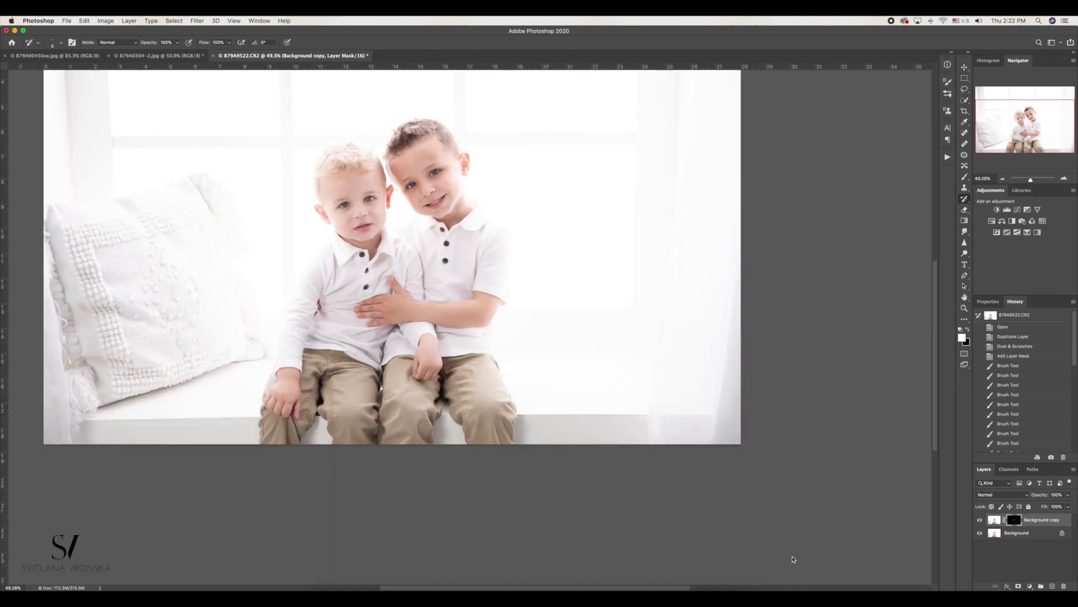